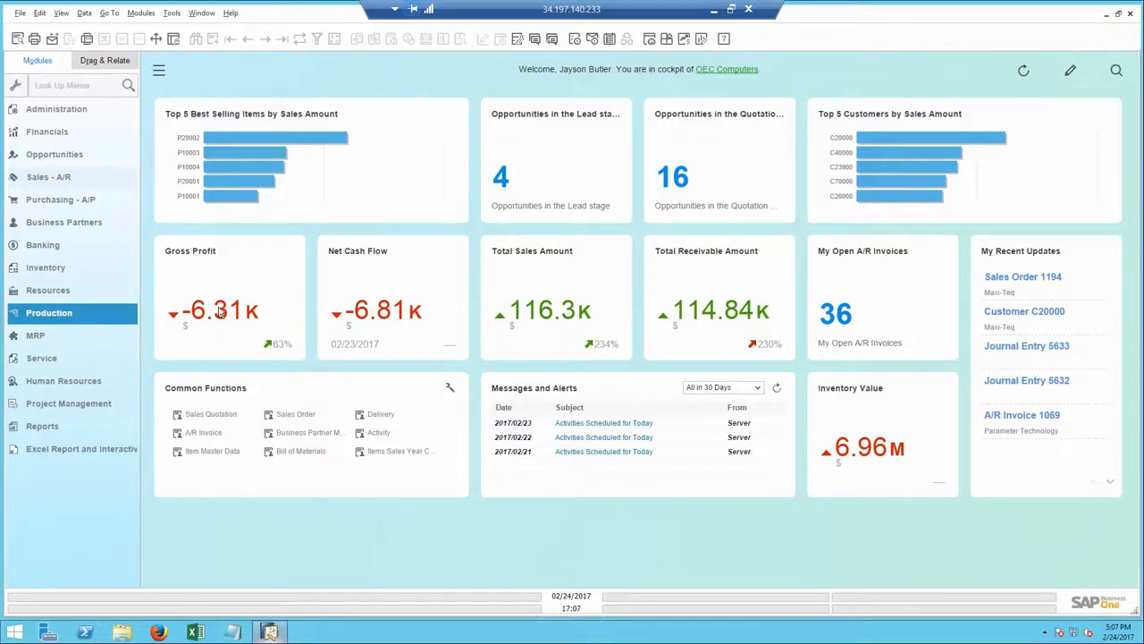
Open the New printers opportunity from the opportunities in the quotation stage and display the sales quotation linked to its last stage.
mouse_move(219, 310)
mouse_move(183, 311)
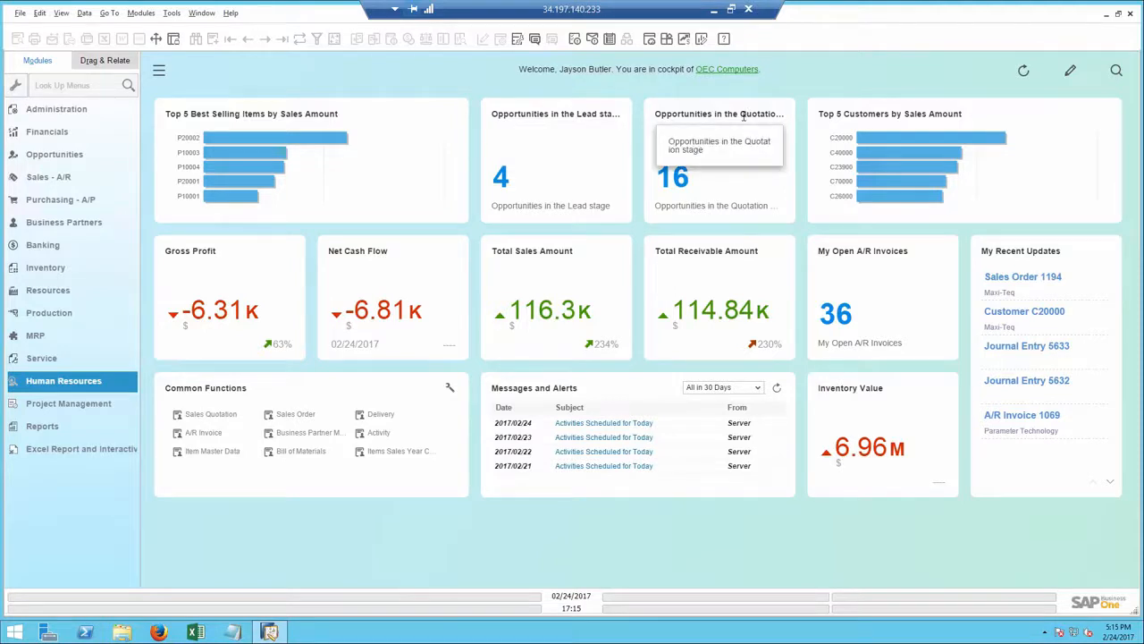
click(677, 183)
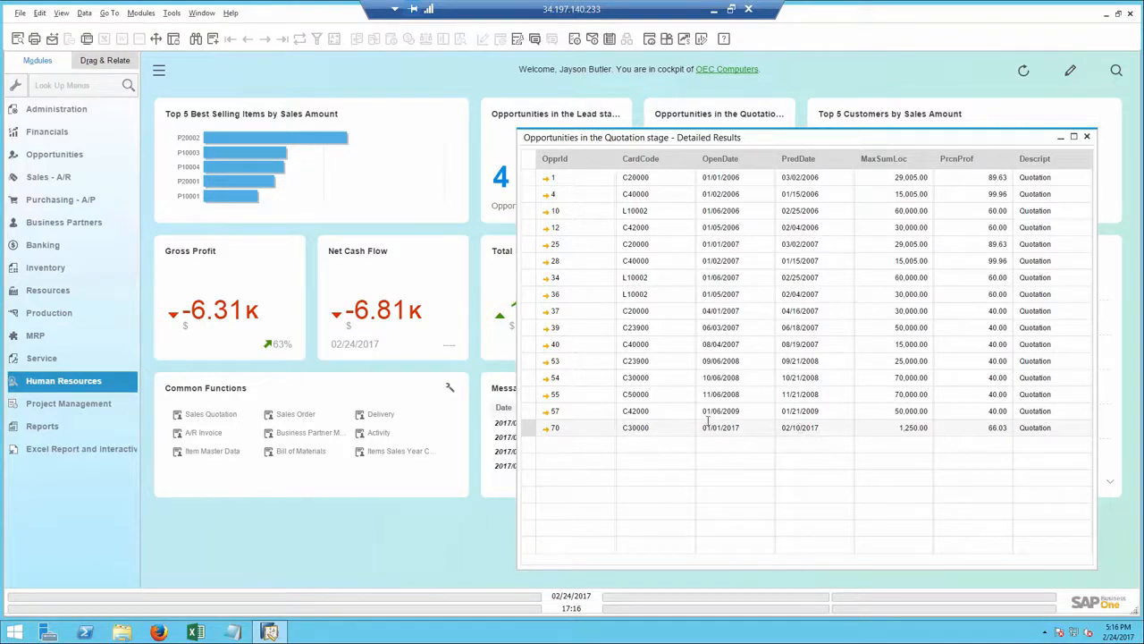
click(547, 429)
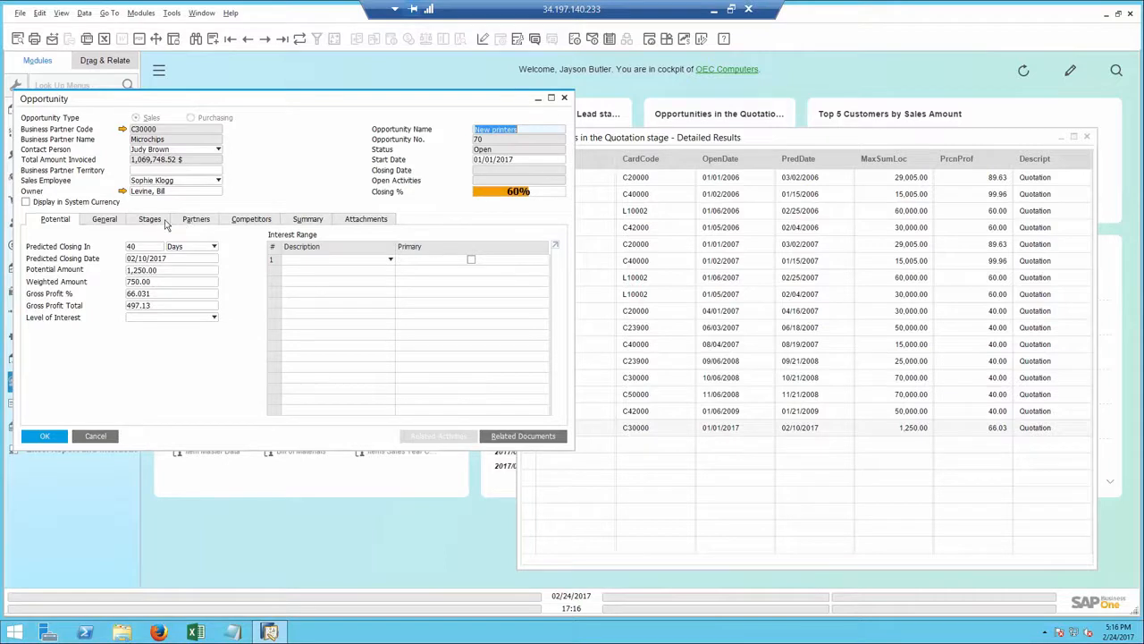
click(151, 221)
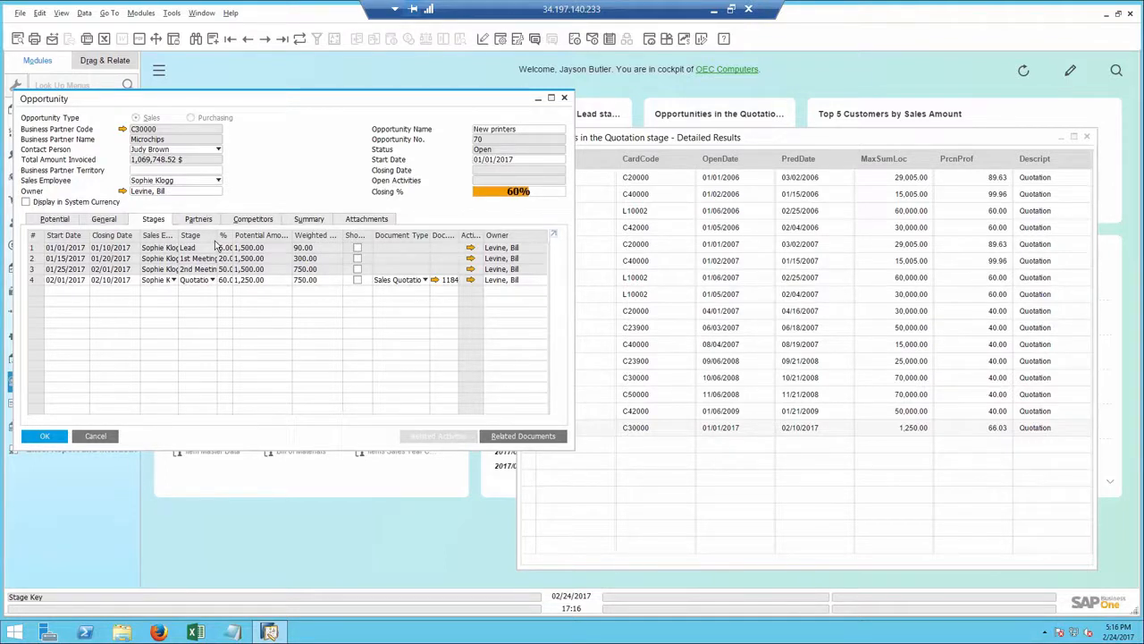
click(435, 280)
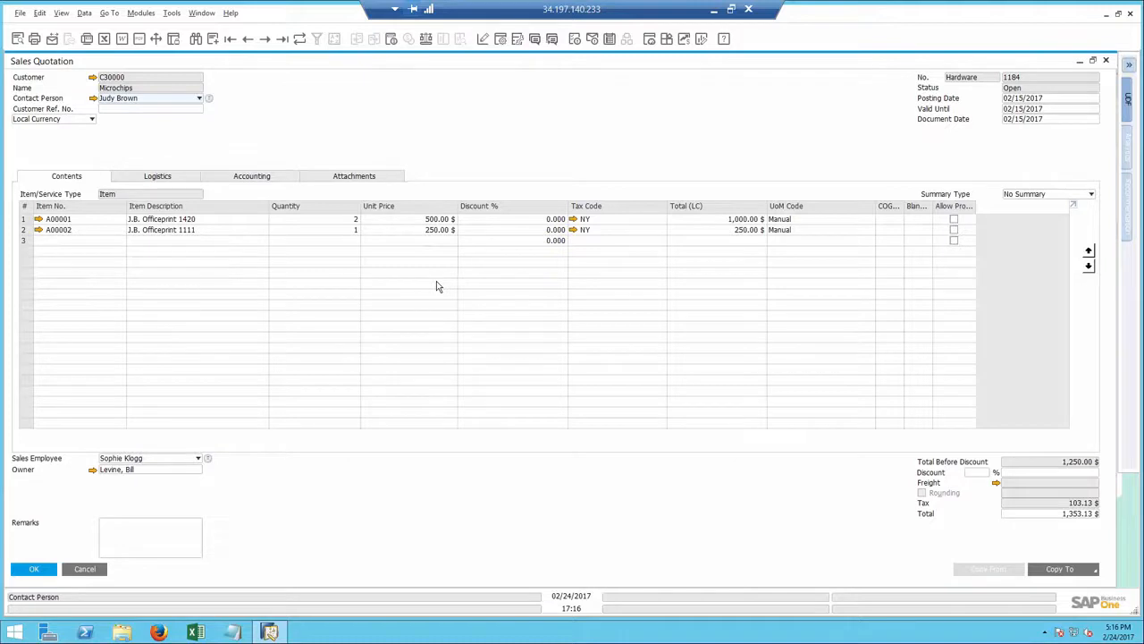
Find the quotation's sales employee among the chat users and start a conversation with her.
click(534, 39)
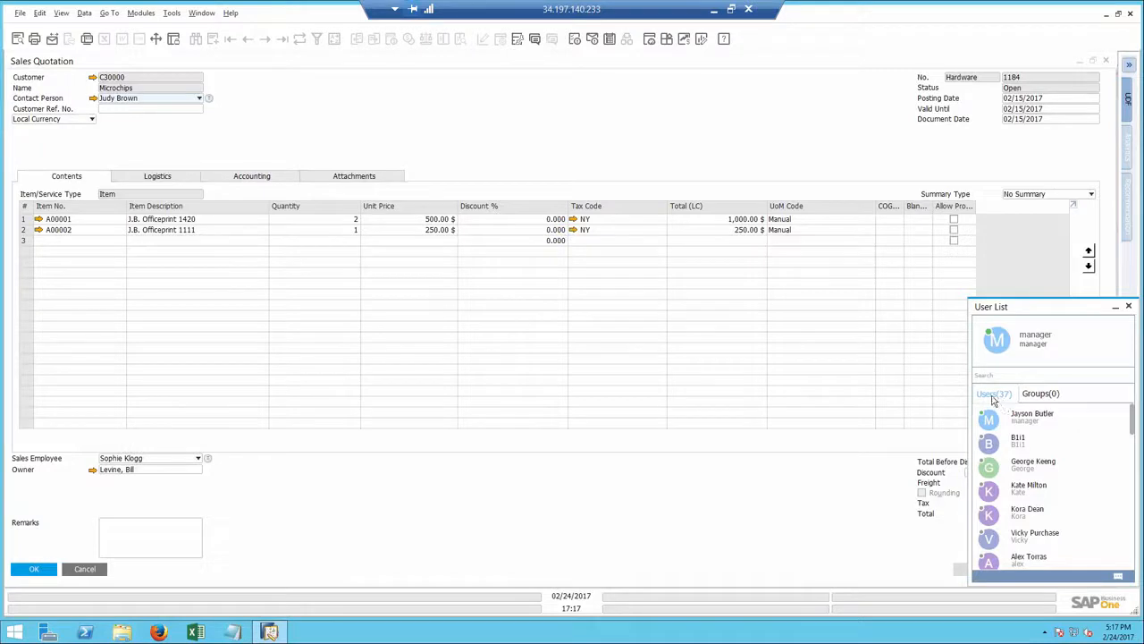
click(1043, 394)
click(999, 399)
click(1001, 376)
text(sop)
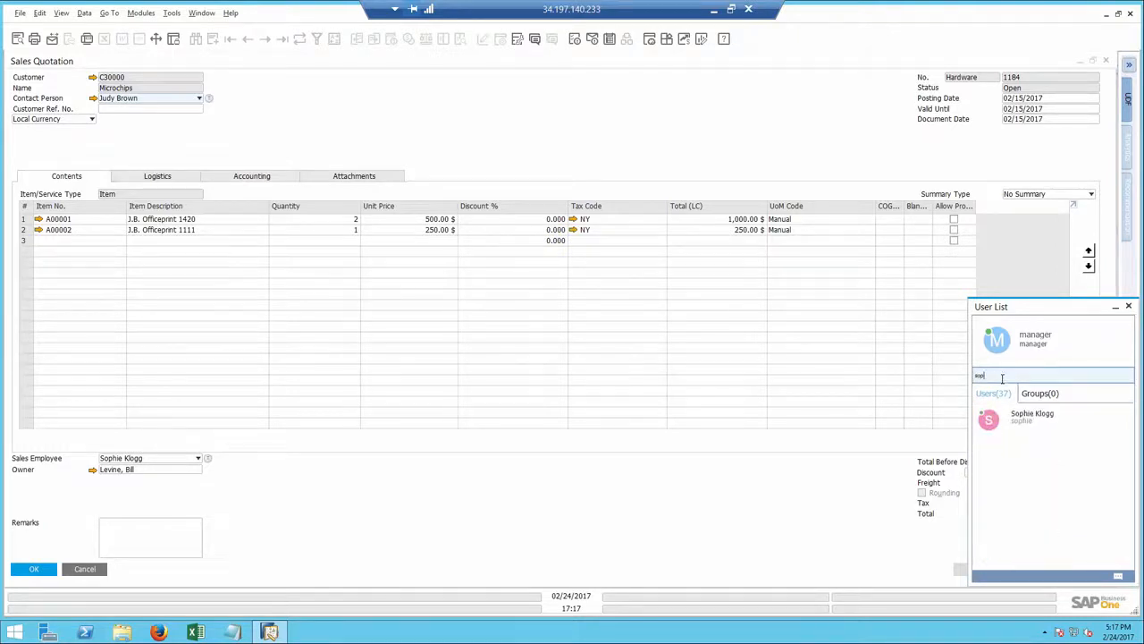
double_click(1034, 418)
click(590, 398)
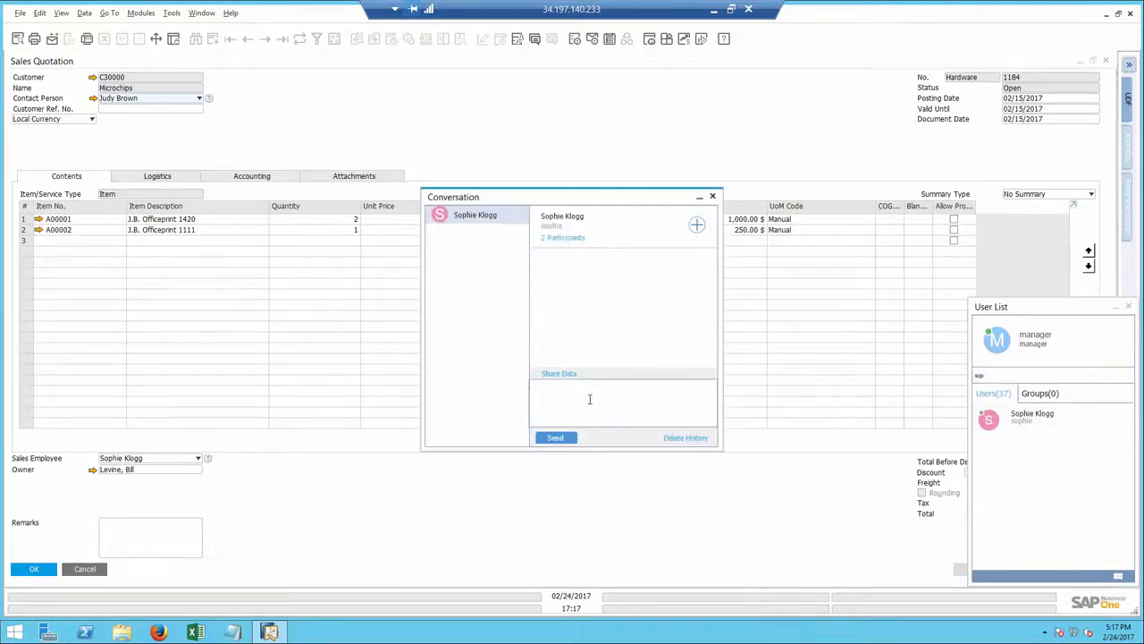
Draft the chat message "Please follow up on" with a link to the open sales quotation.
text(Please follow up on)
click(462, 130)
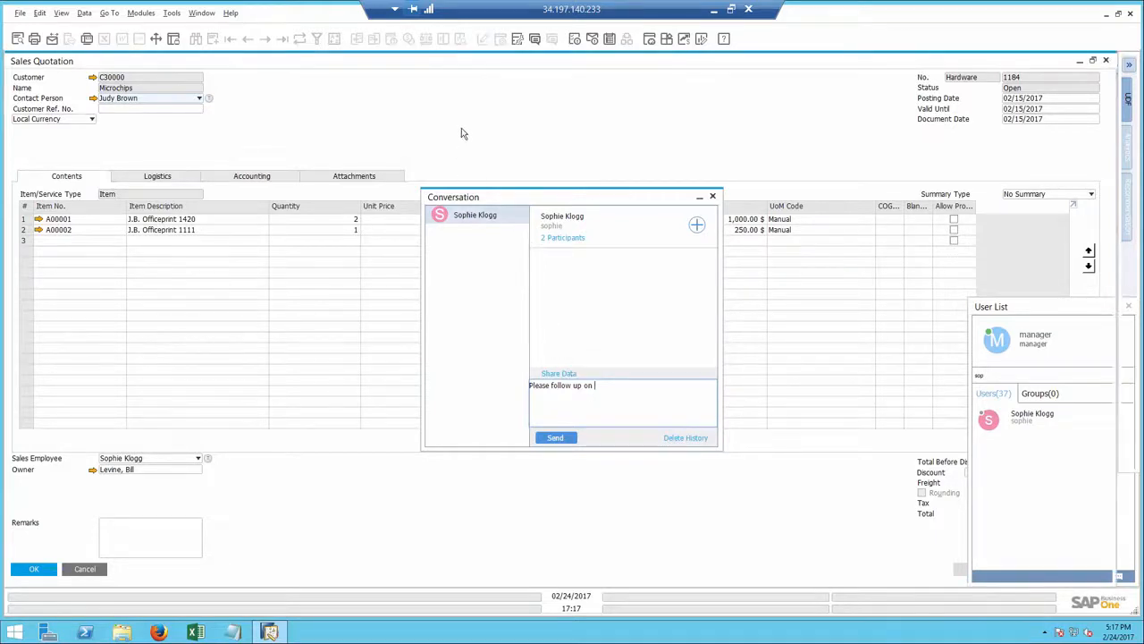
click(552, 38)
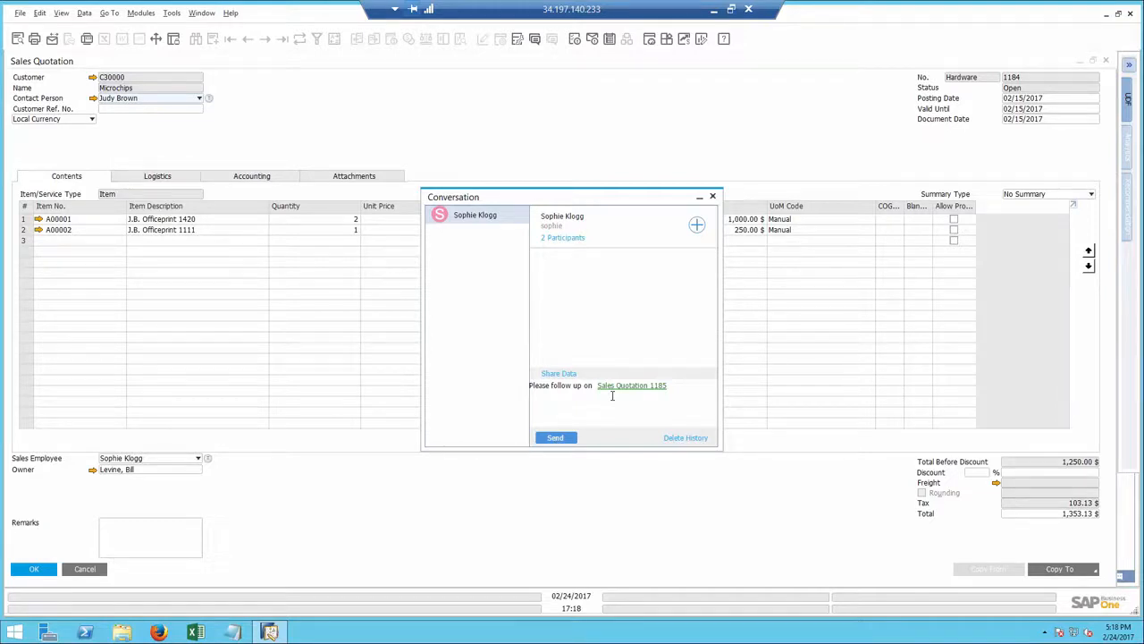
Close the conversation, sales quotation, opportunity and detailed results windows to return to the cockpit.
click(713, 196)
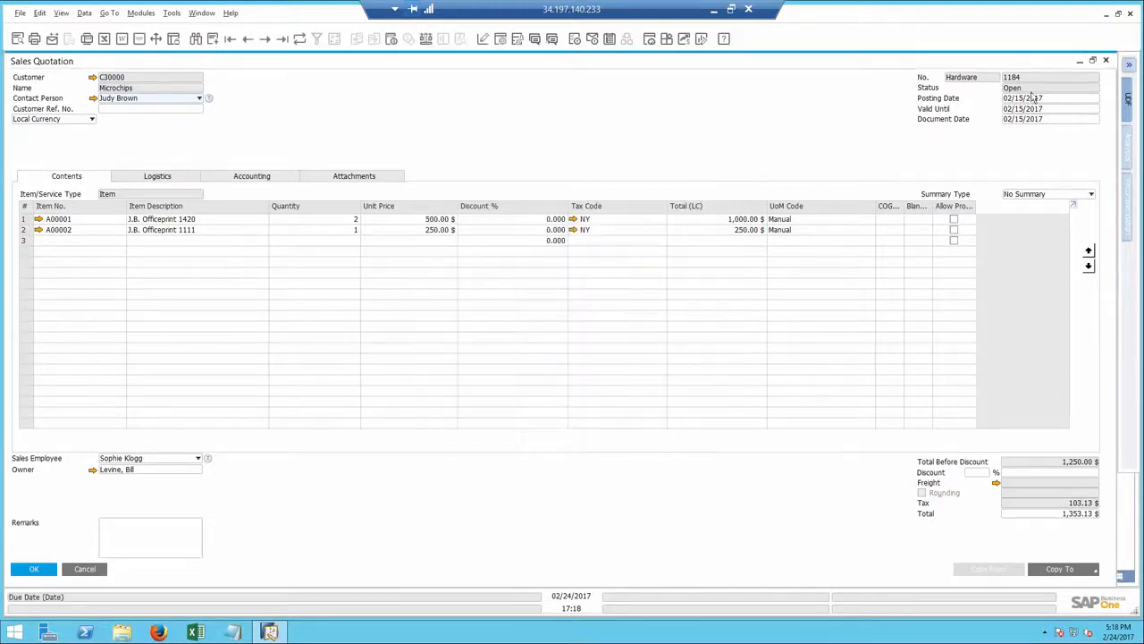
click(1106, 60)
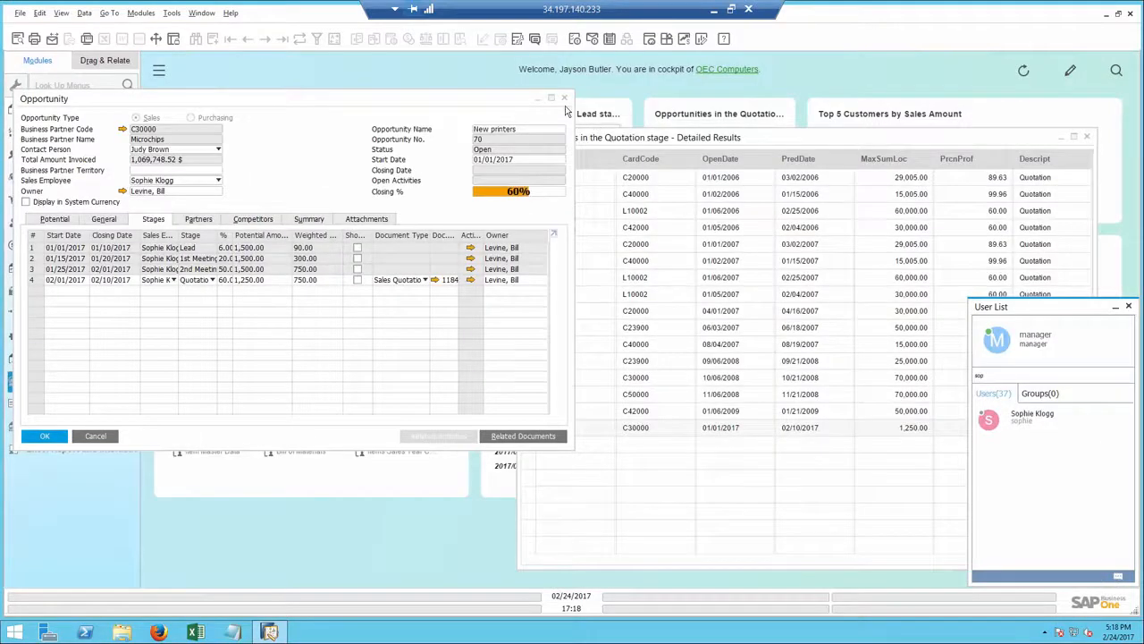
click(564, 98)
click(1087, 135)
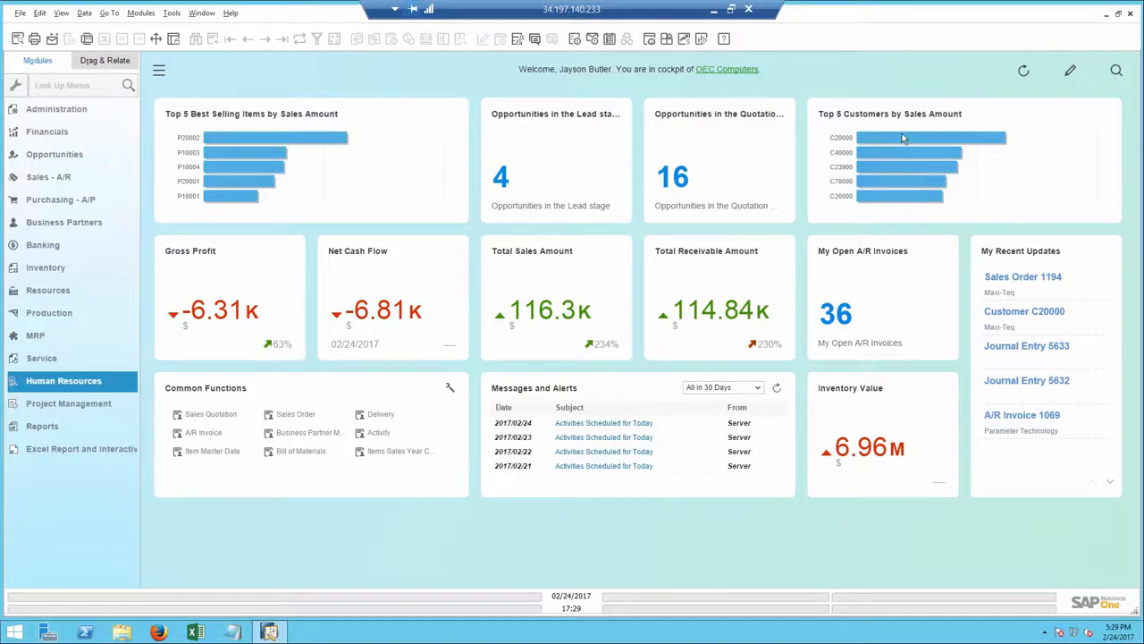
Open the Customer 360 view for the customer with the highest sales amount.
mouse_move(903, 141)
click(901, 140)
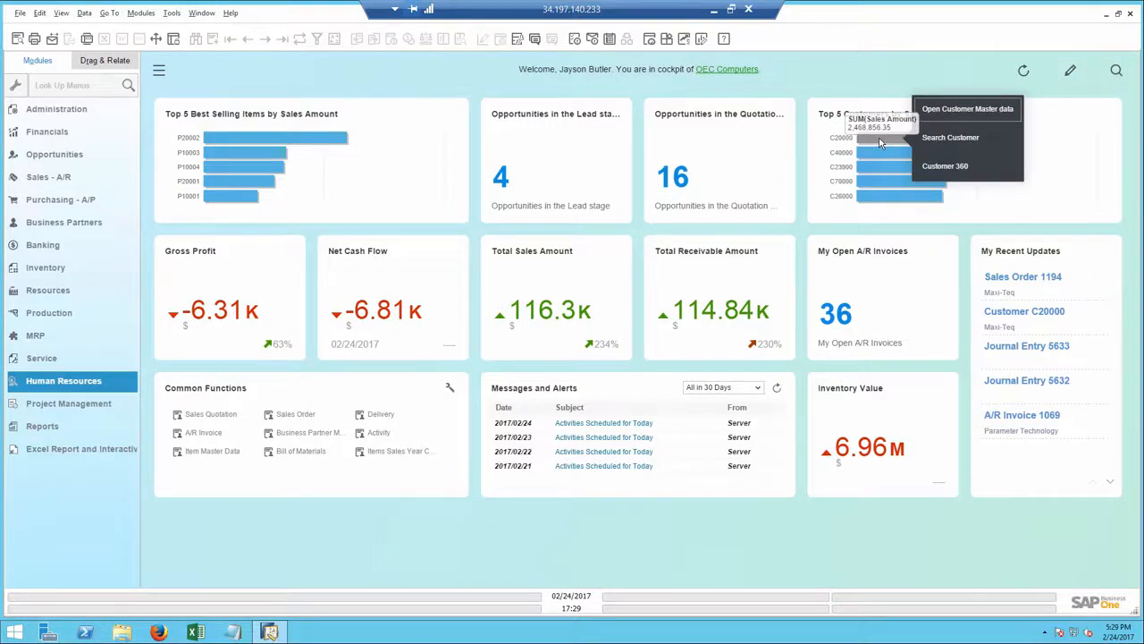
click(944, 169)
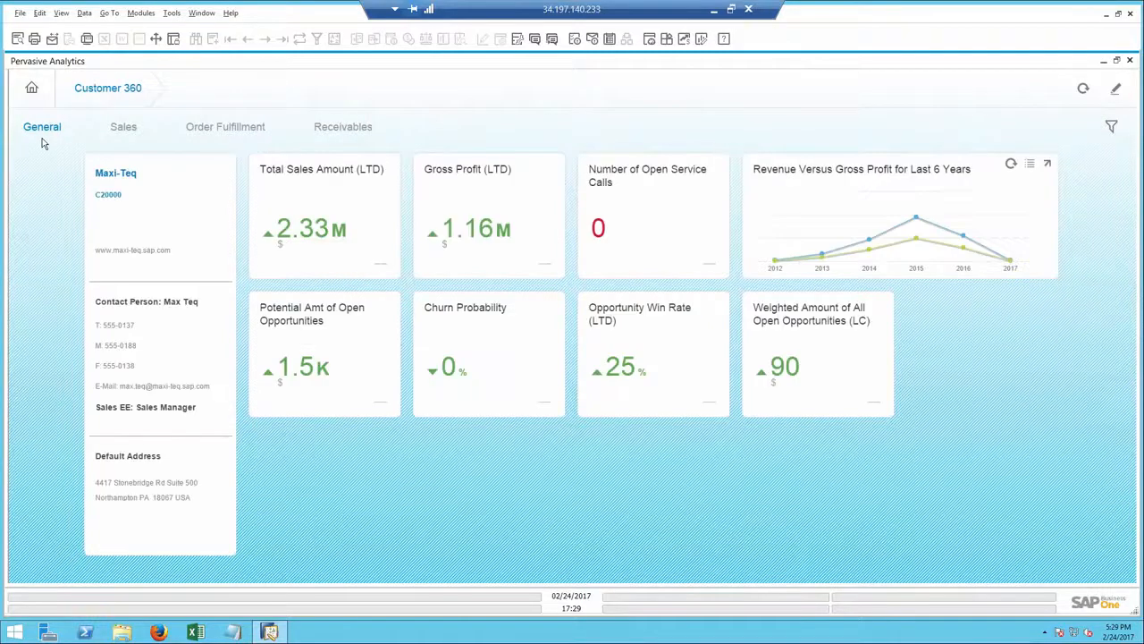
Review the general, sales, order fulfillment and receivables figures for Maxi-Teq, including the receivables overdue.
mouse_move(289, 227)
click(123, 127)
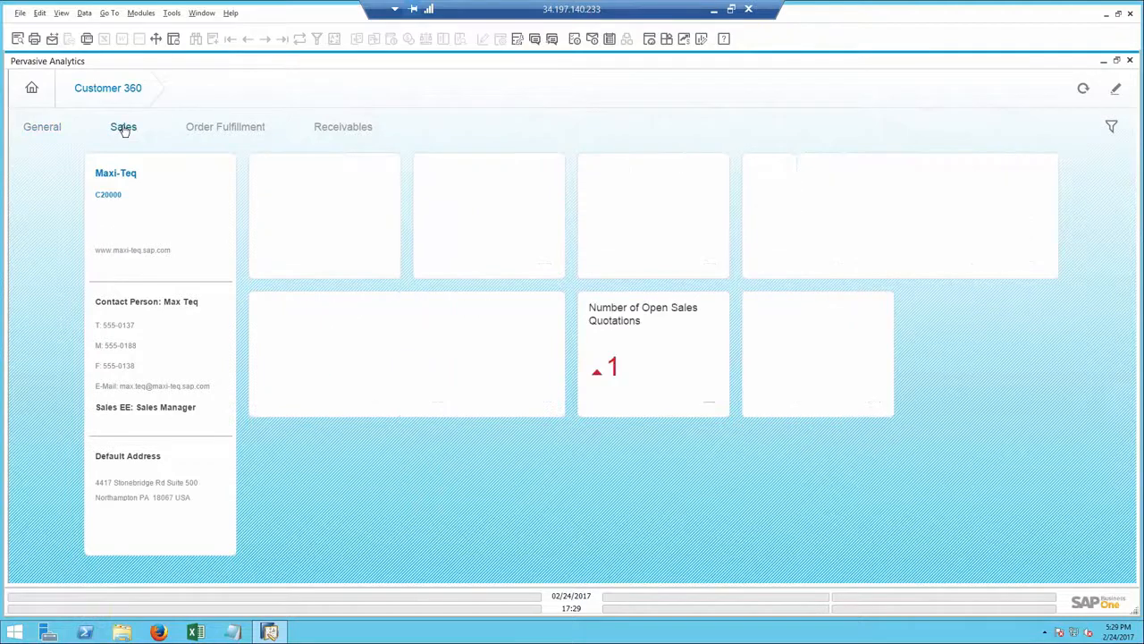
click(222, 132)
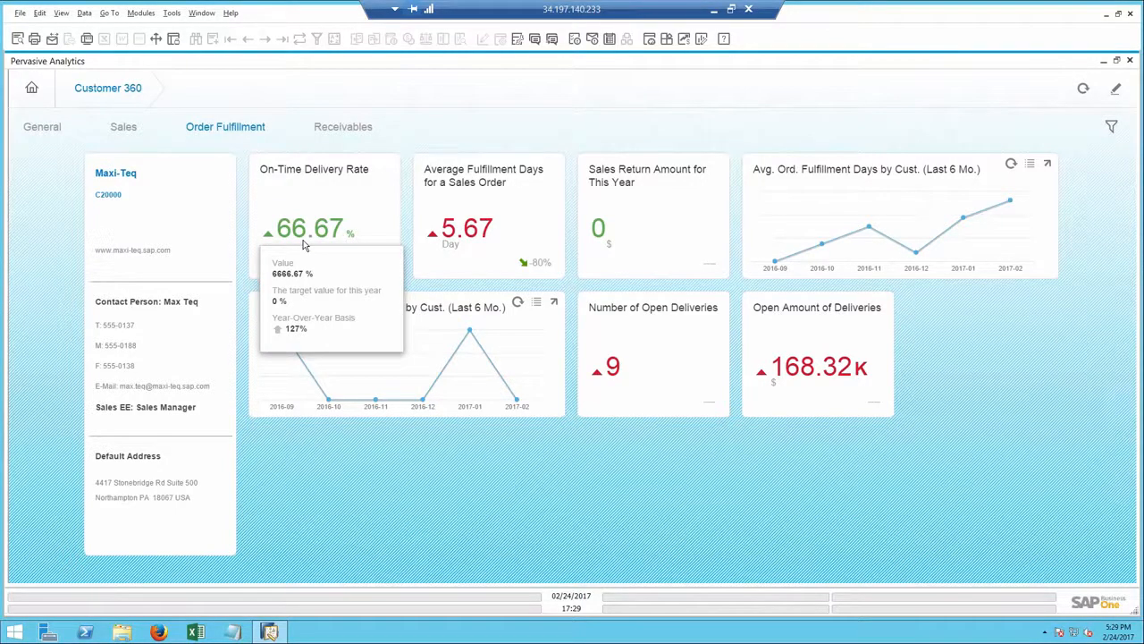
click(335, 128)
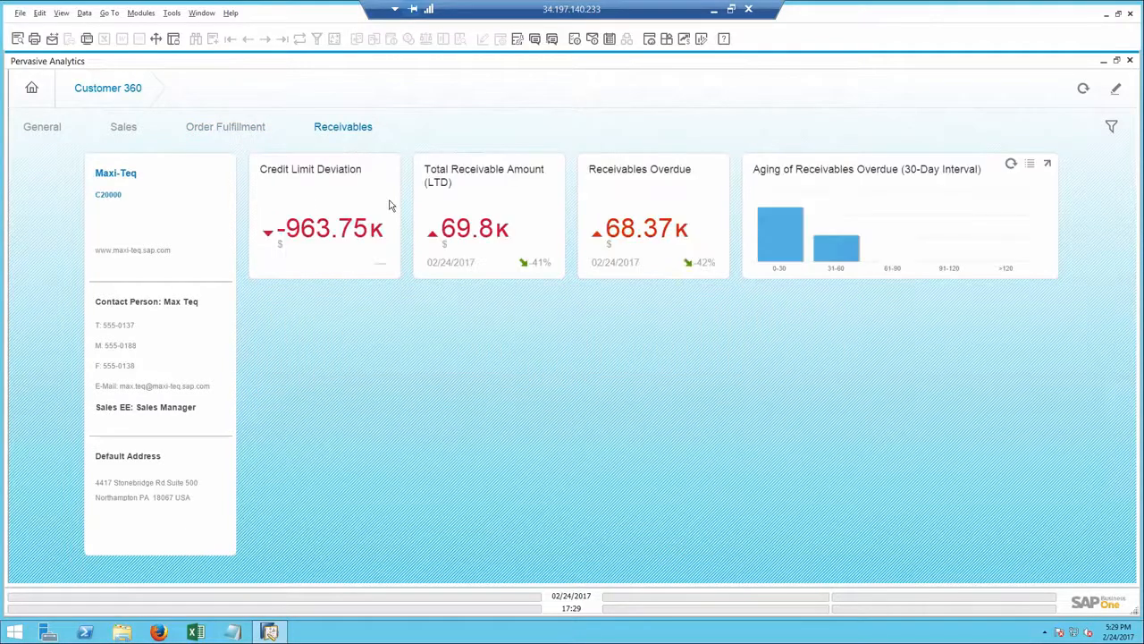
mouse_move(641, 243)
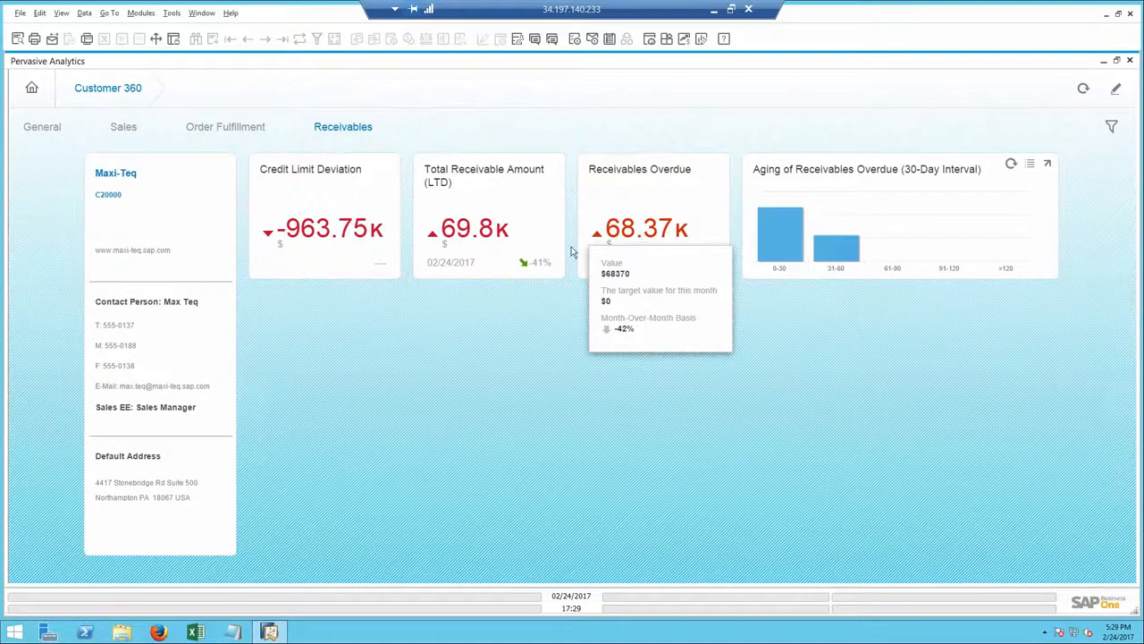
Open Maxi-Teq's business partner master data and create a new activity from it.
click(116, 176)
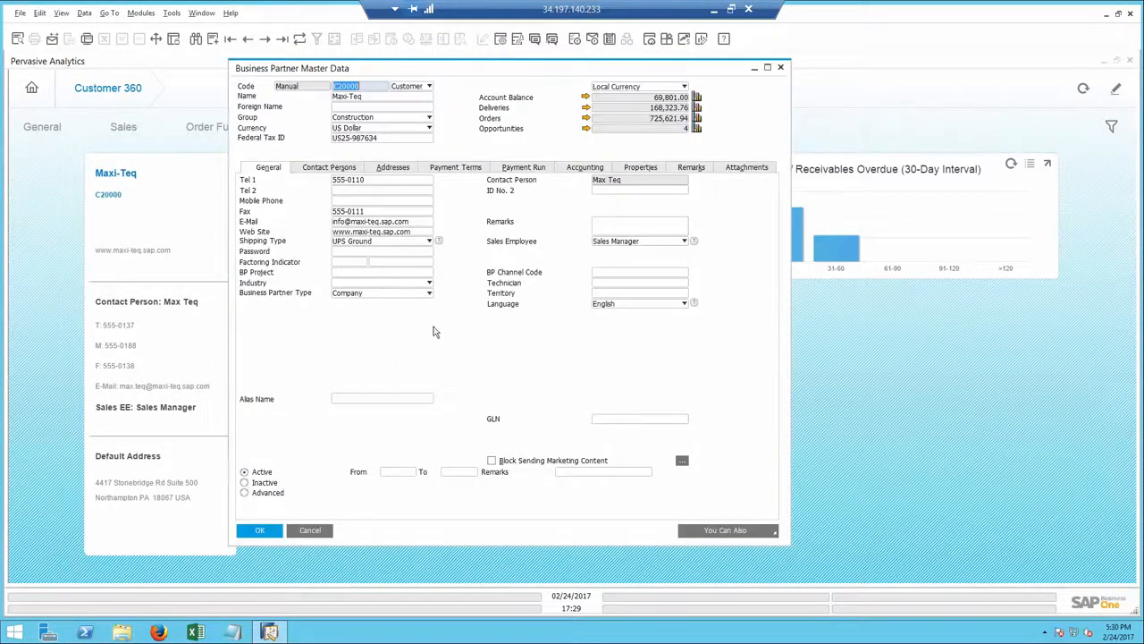
click(756, 533)
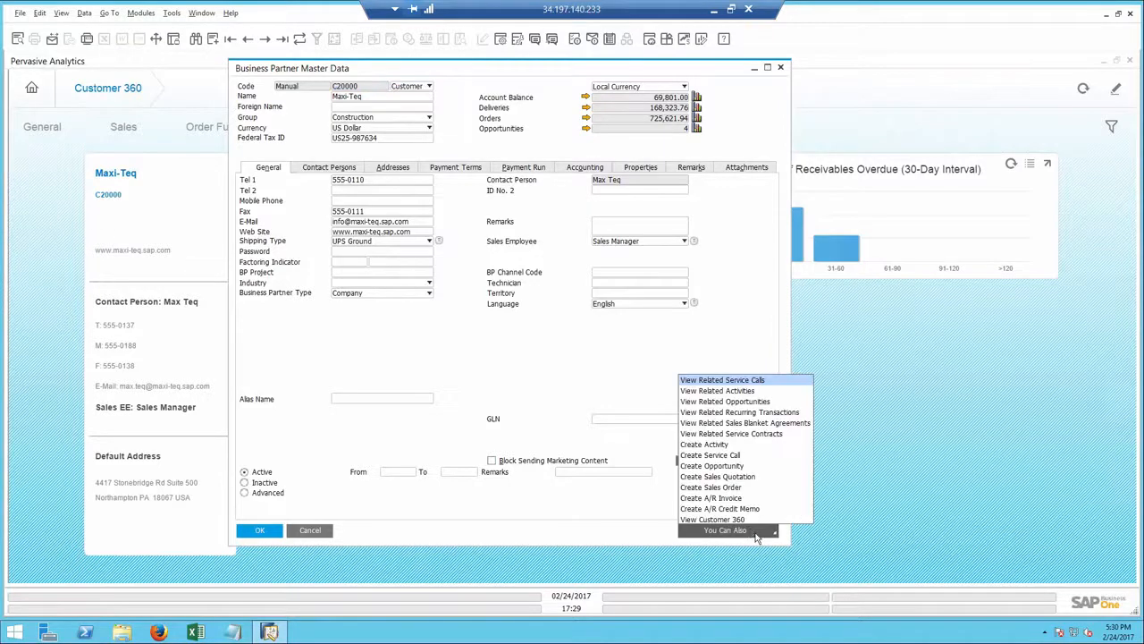
click(704, 444)
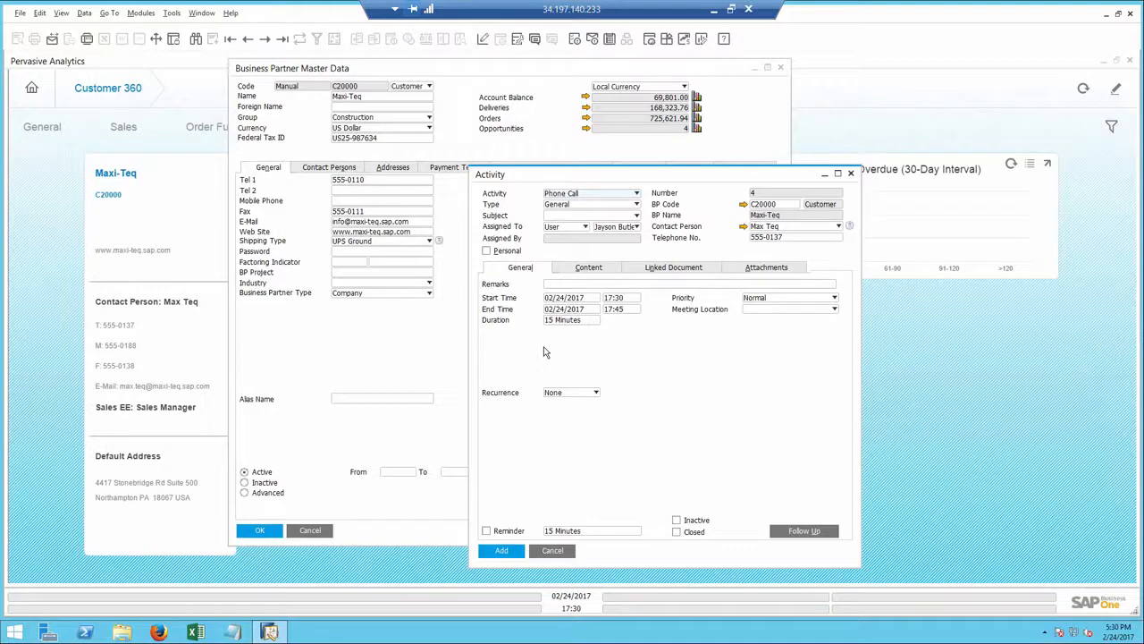
Set the phone call activity's type to Sales and its subject to Printers.
click(572, 194)
click(572, 198)
click(572, 205)
click(575, 226)
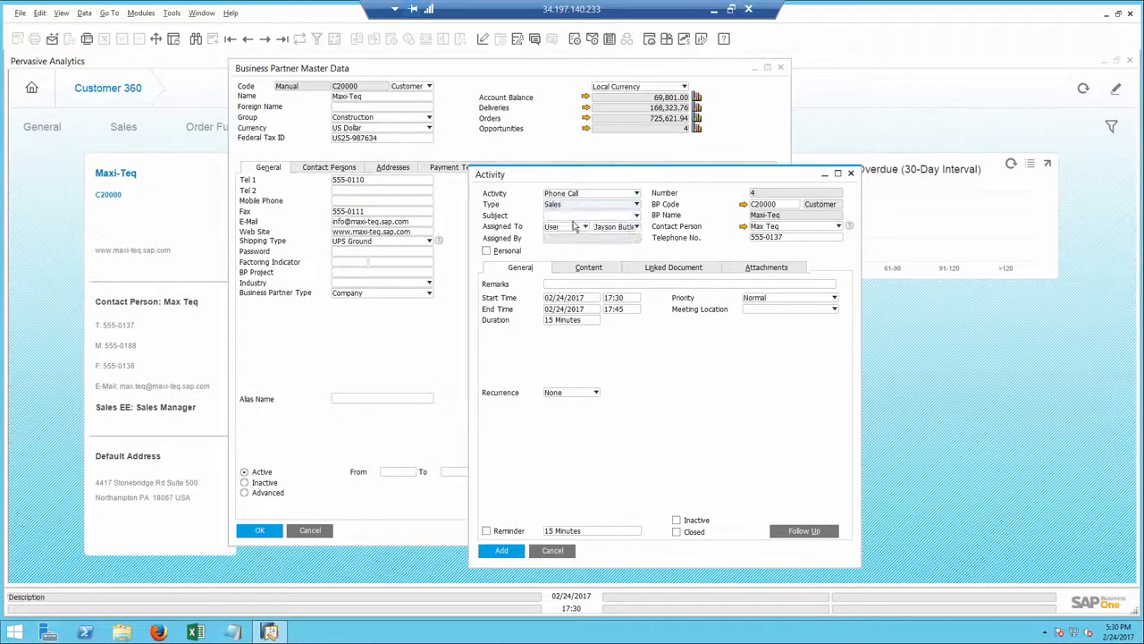
click(575, 216)
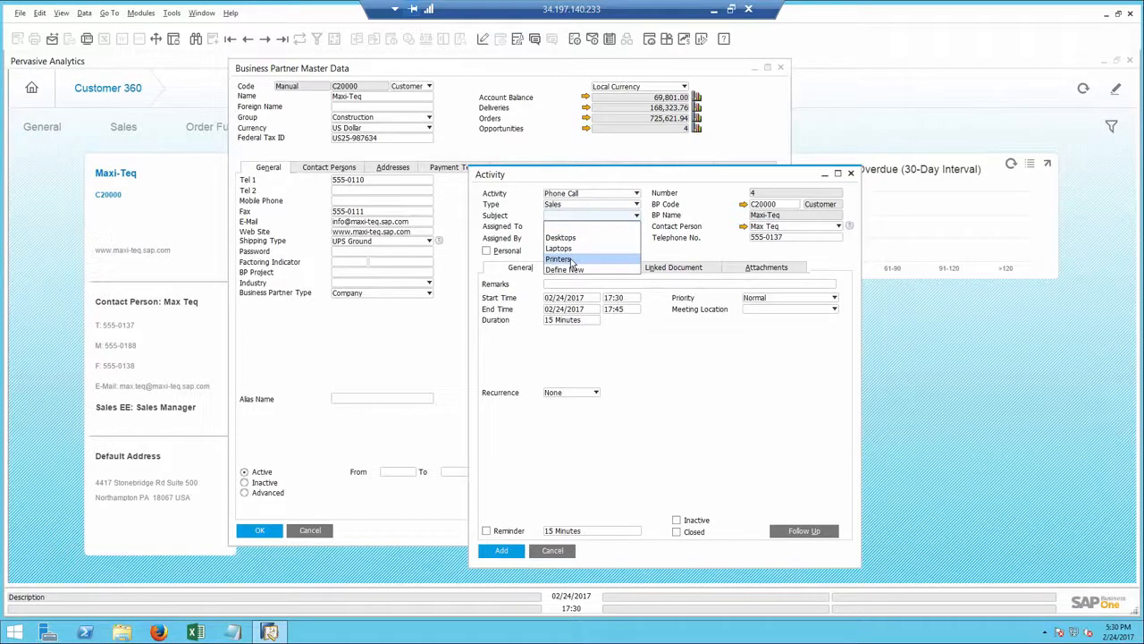
click(572, 259)
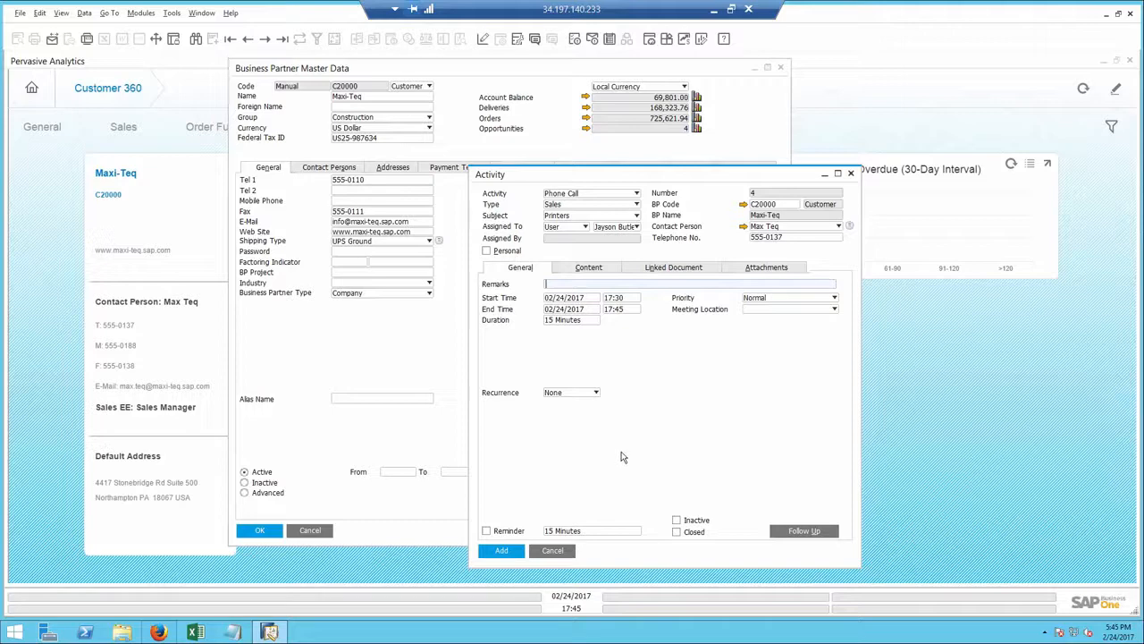
Choose Sales Orders as the activity's linked document type and start a new sales order for its document number.
click(672, 270)
click(643, 303)
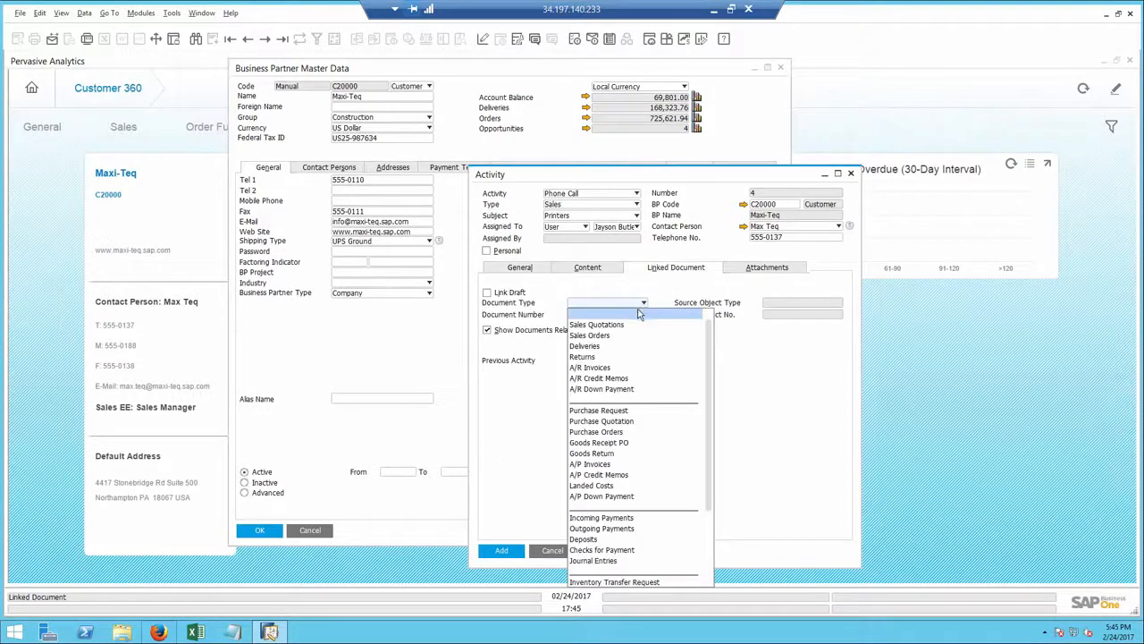
click(615, 332)
click(612, 315)
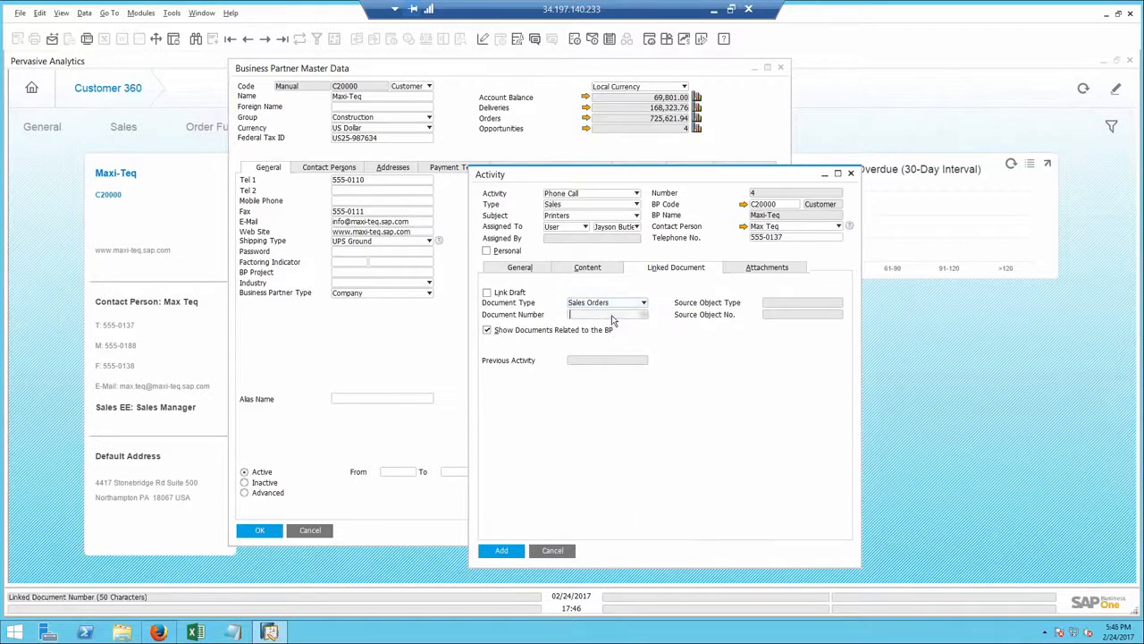
key(Tab)
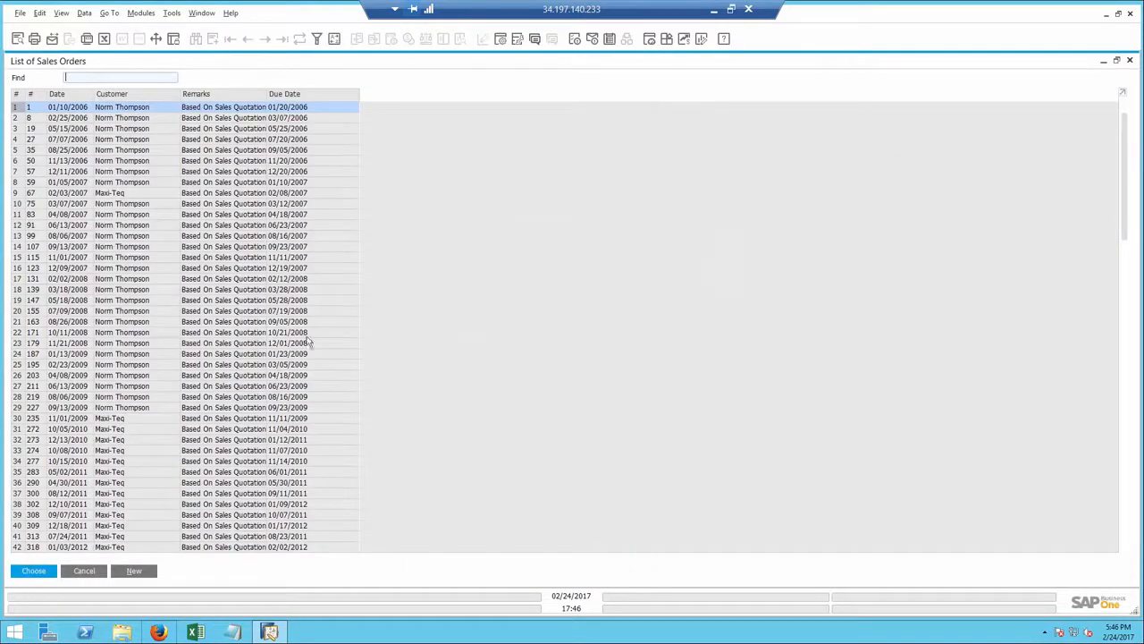
click(134, 572)
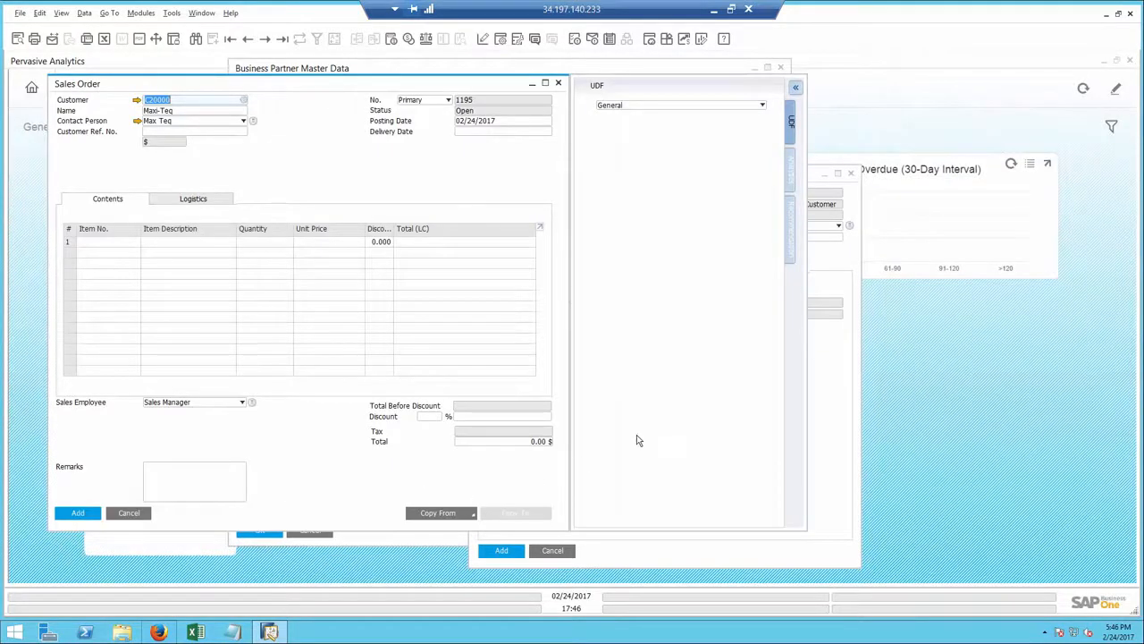
Add the recommended items A00002, I00008 and C00003 to the sales order.
click(789, 239)
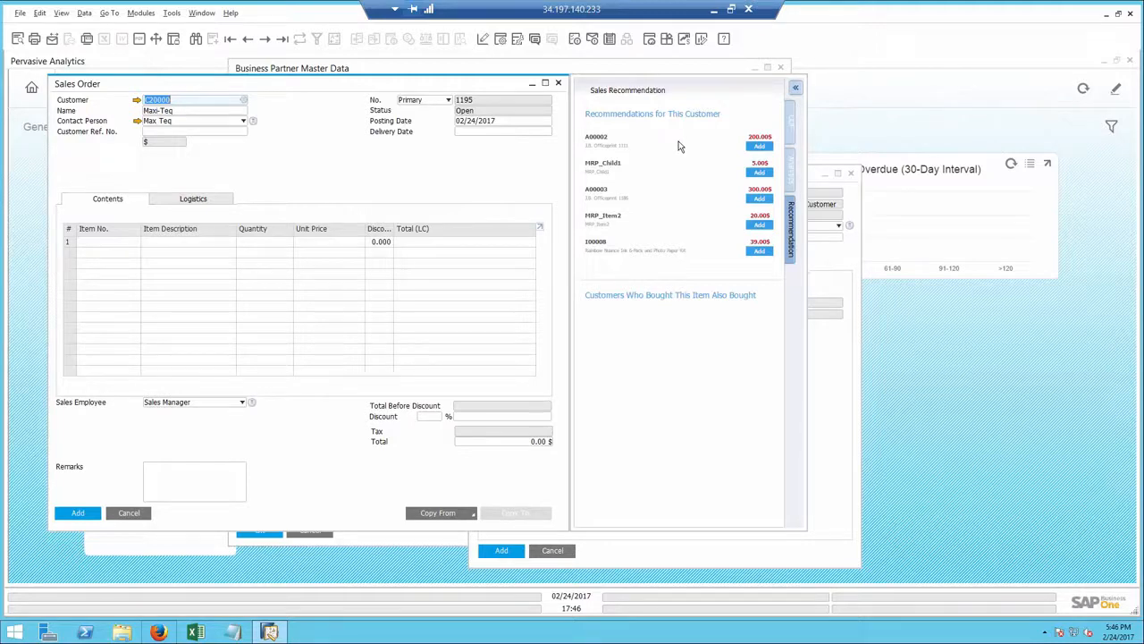
click(758, 146)
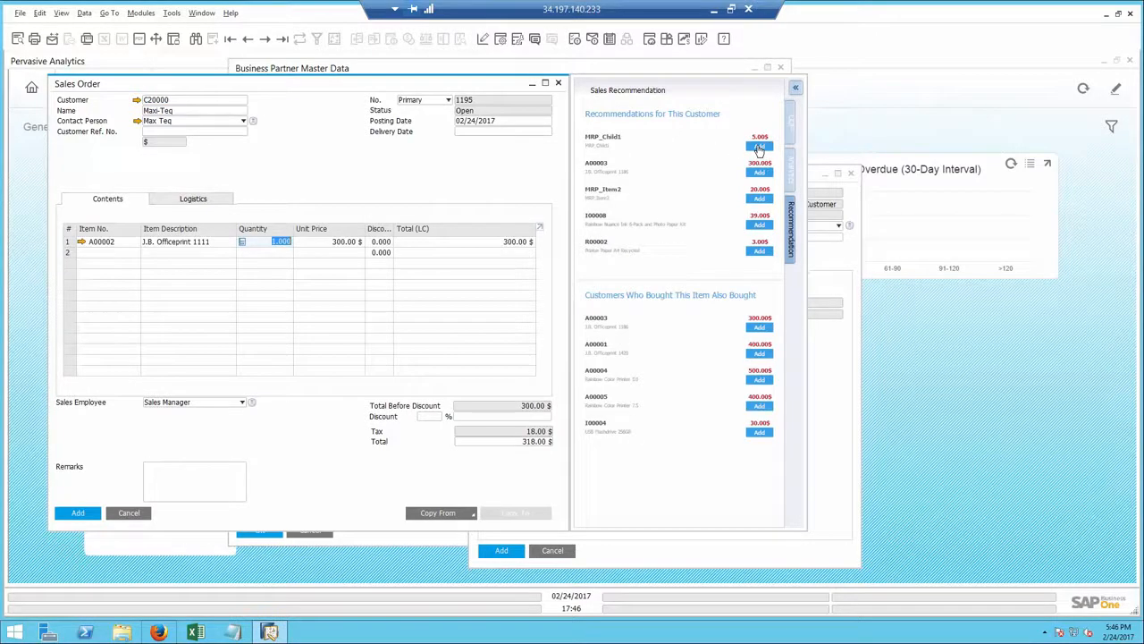
click(759, 225)
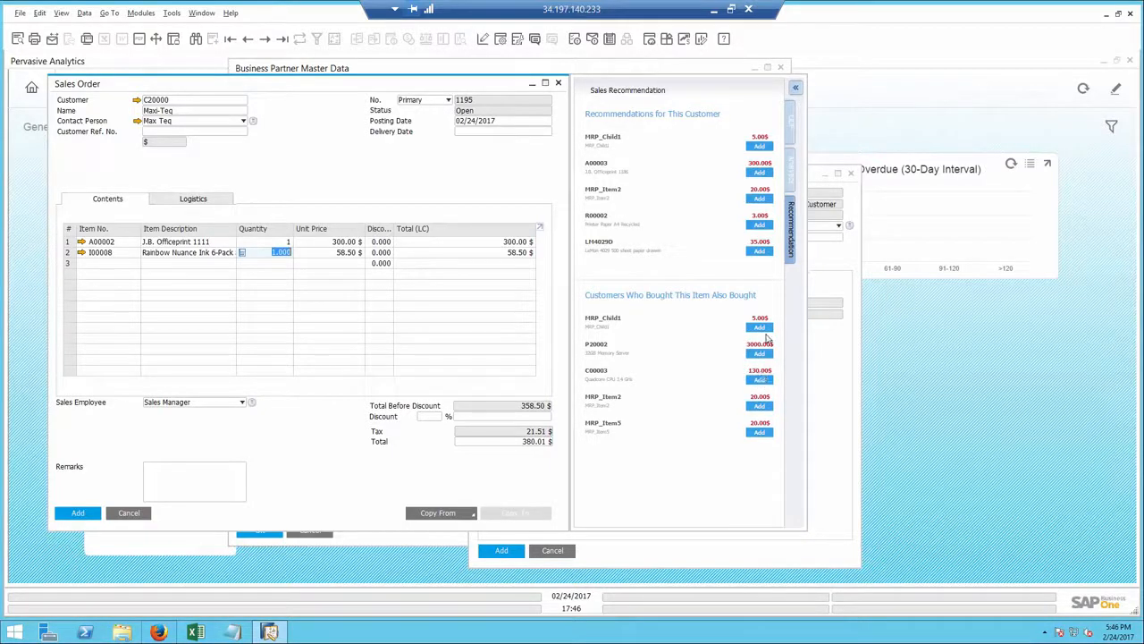
click(759, 380)
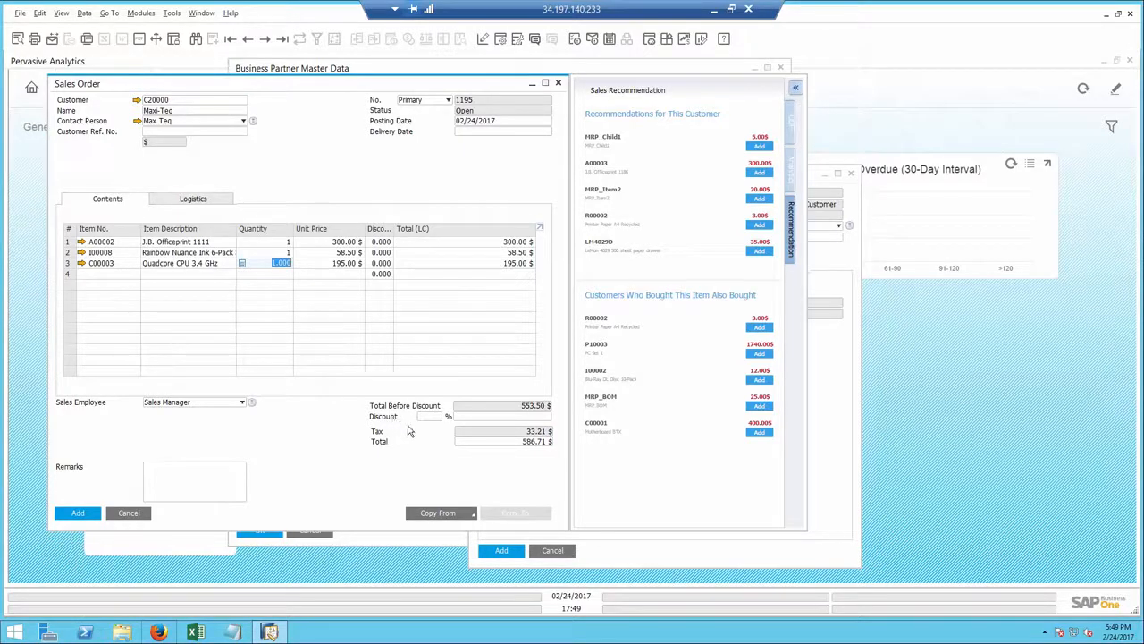
Set the sales order's delivery date to 02/25/2017.
click(485, 130)
text(25)
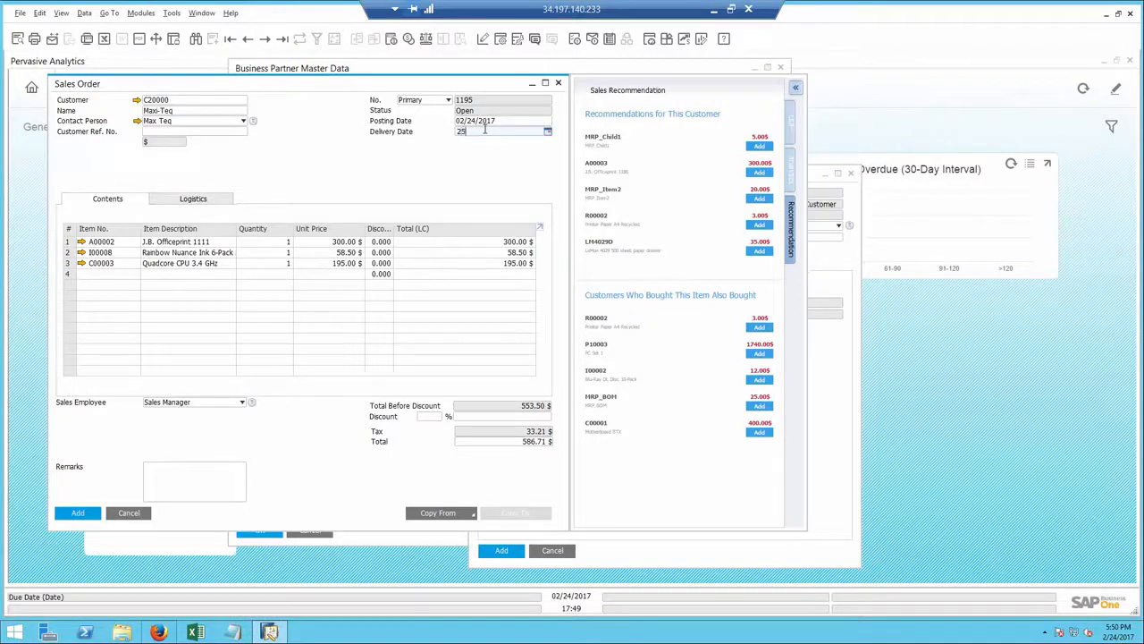
key(Tab)
click(223, 277)
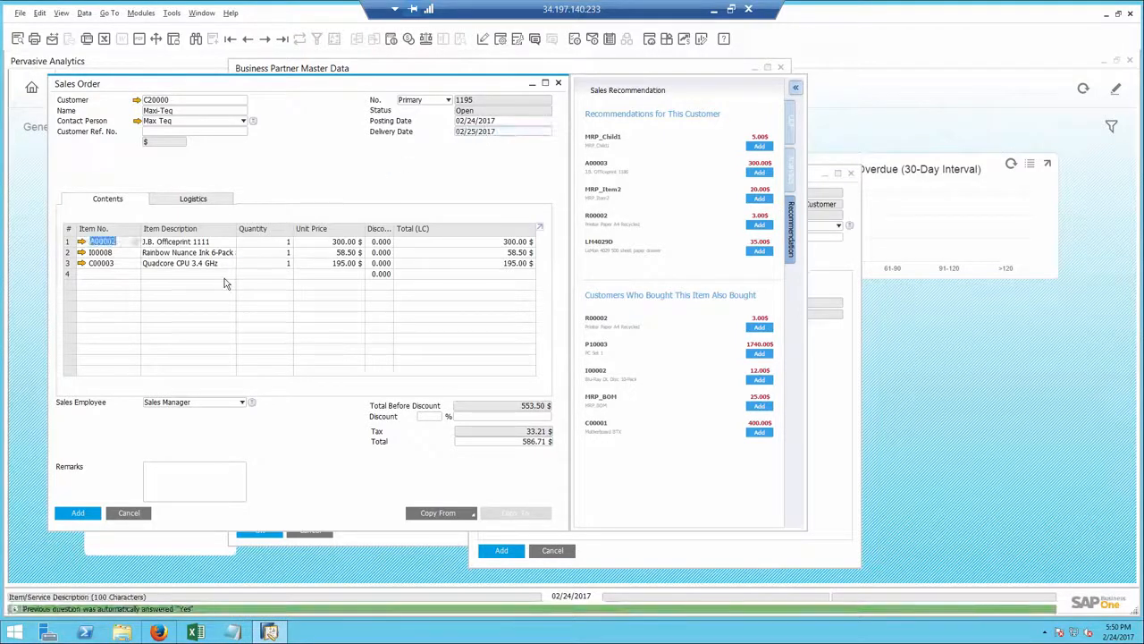
Add the Printer Ink item I000099 to the sales order's fourth line with a quantity of 3.
text(ink)
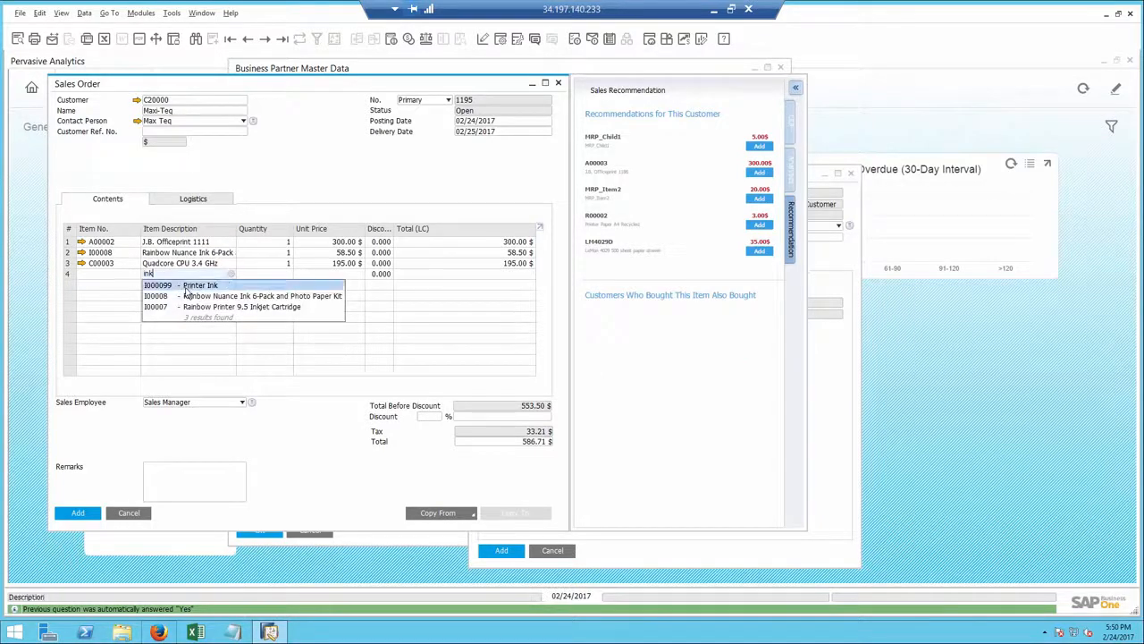
click(220, 285)
click(254, 279)
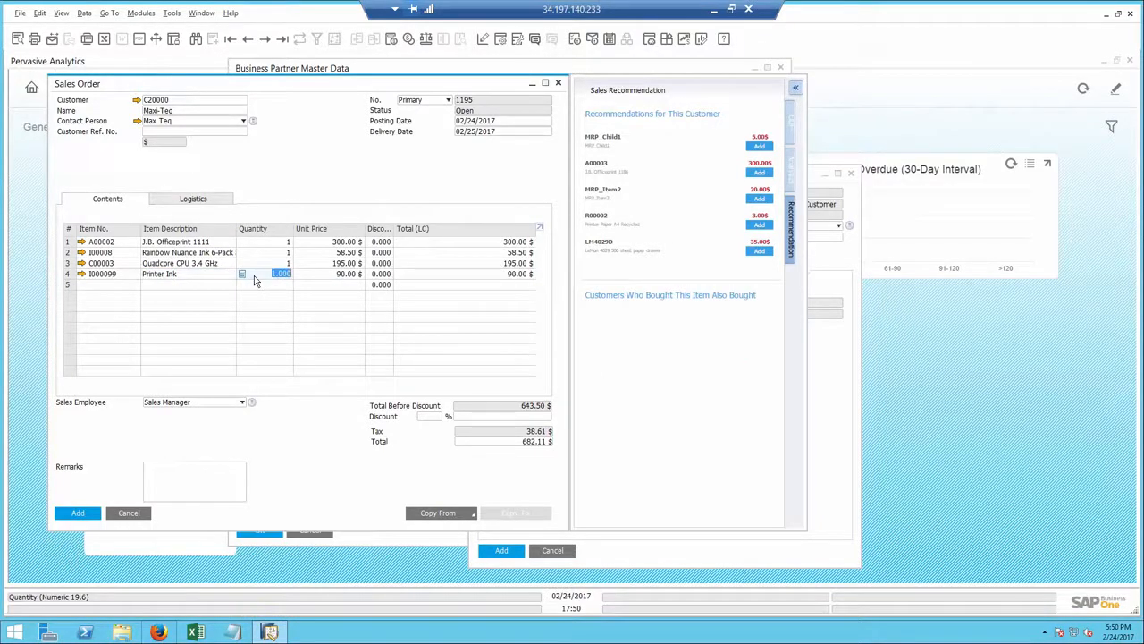
key(Tab)
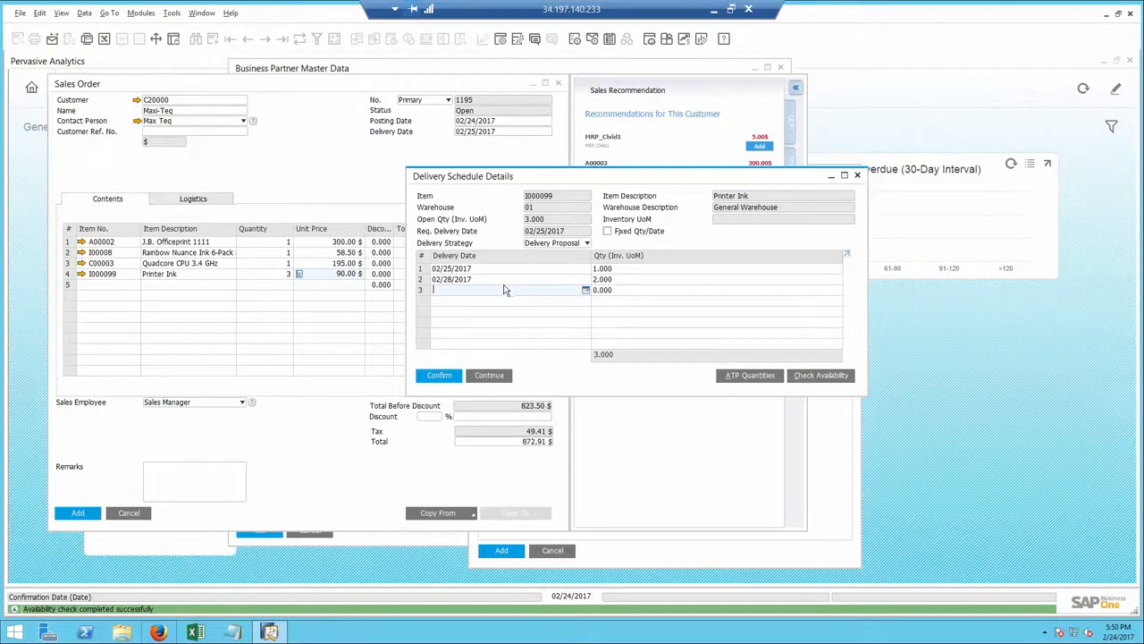
Confirm the proposed Printer Ink delivery schedule of 1 on 02/25/2017 and 2 on 02/28/2017, and add the sales order.
click(440, 374)
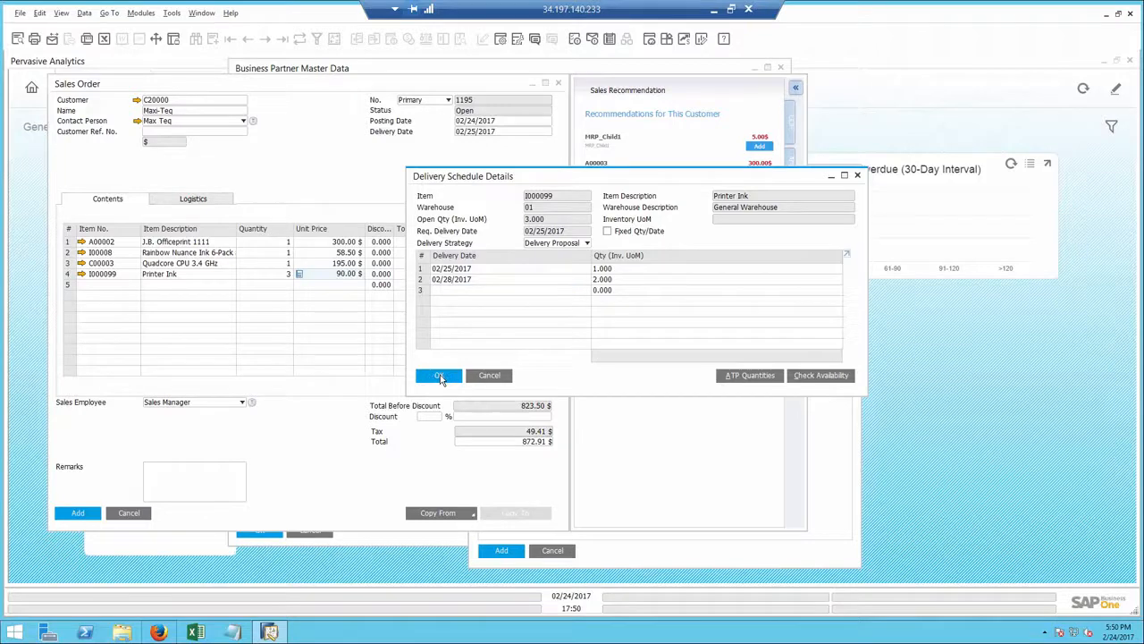
click(440, 376)
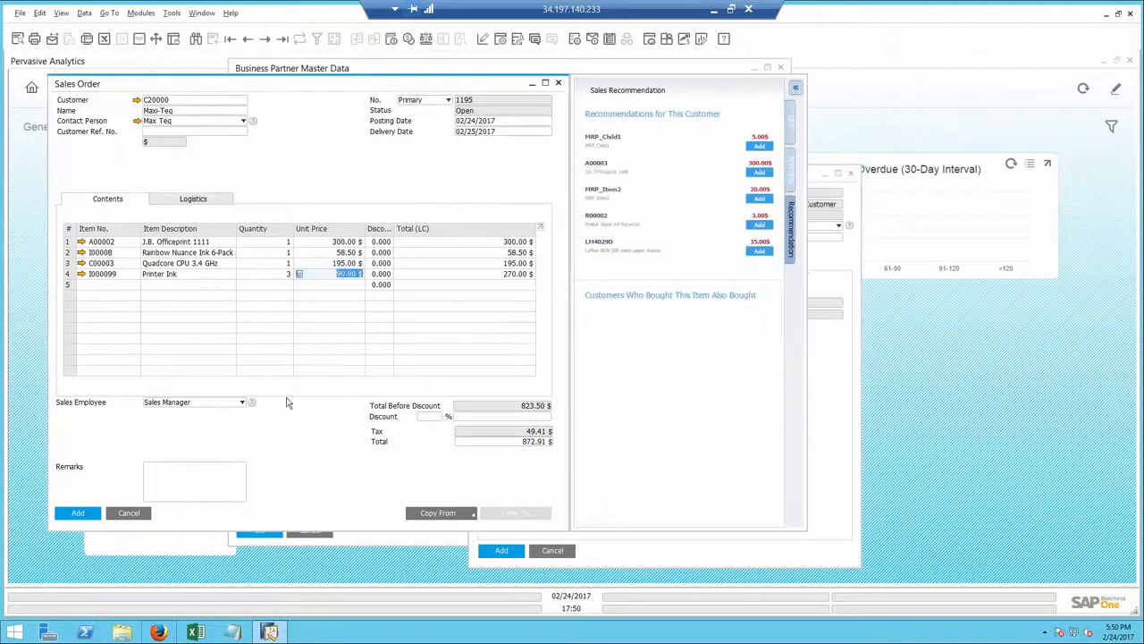
click(72, 515)
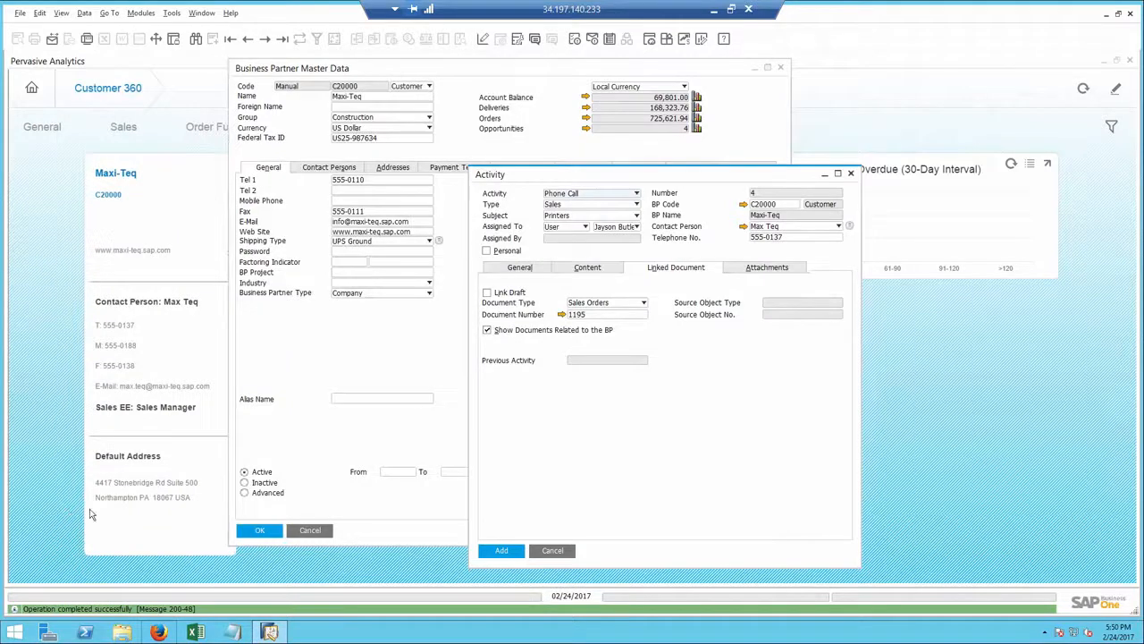
Cancel the phone call activity and close the Maxi-Teq business partner record and Customer 360 analytics.
click(554, 550)
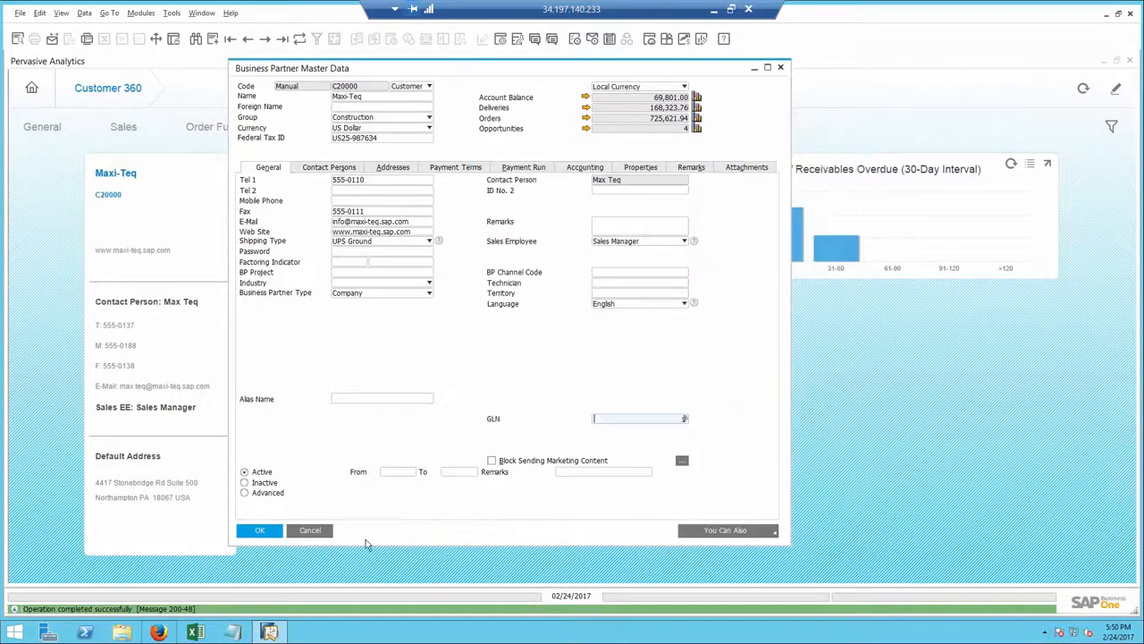
click(314, 533)
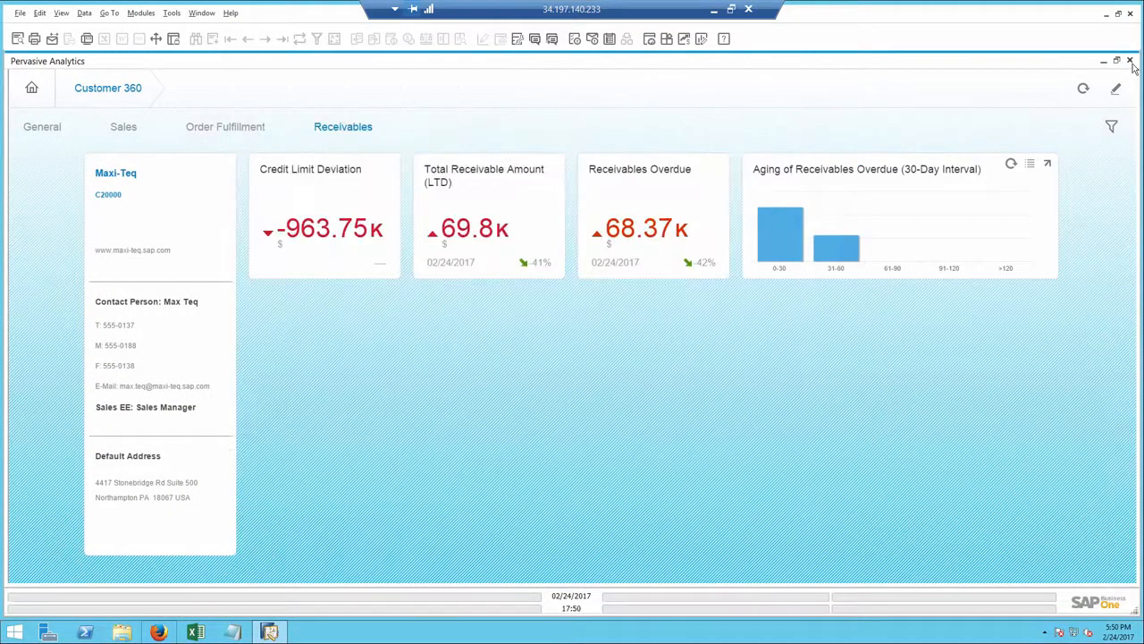
click(1130, 61)
Open the Maxi-Teq sales order containing Printer Ink from the Sales - A/R module.
click(70, 179)
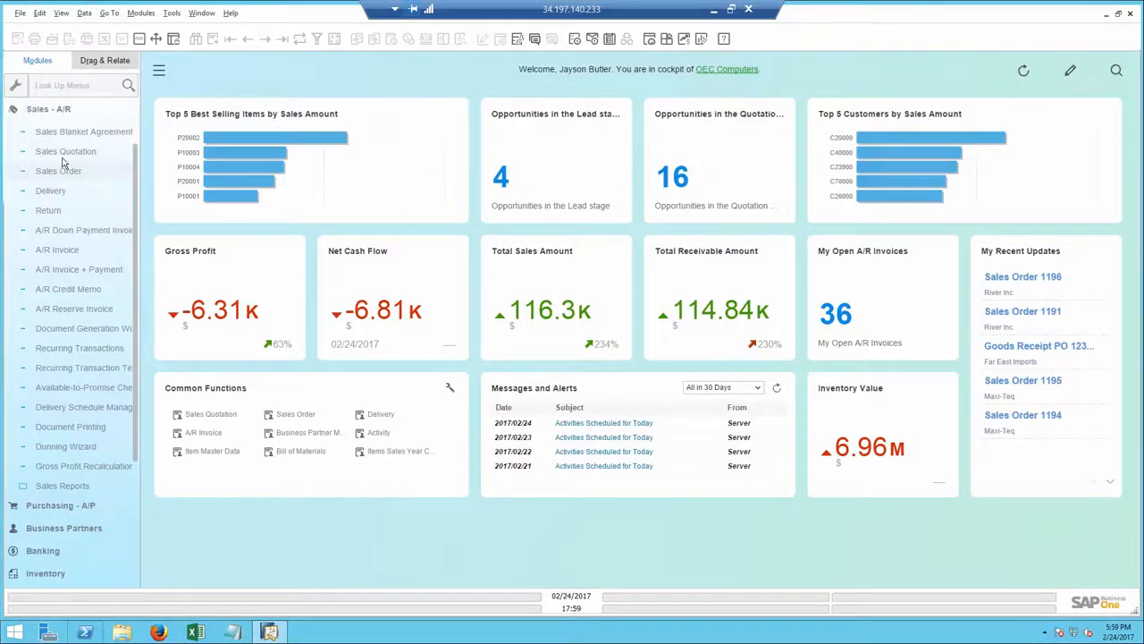
click(60, 171)
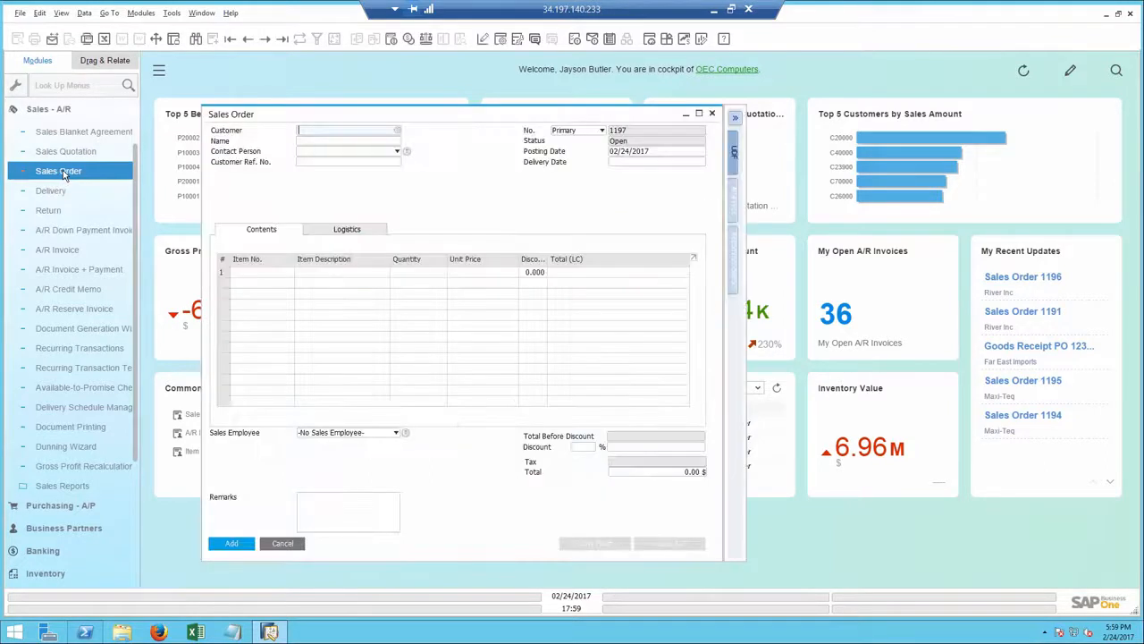
click(249, 40)
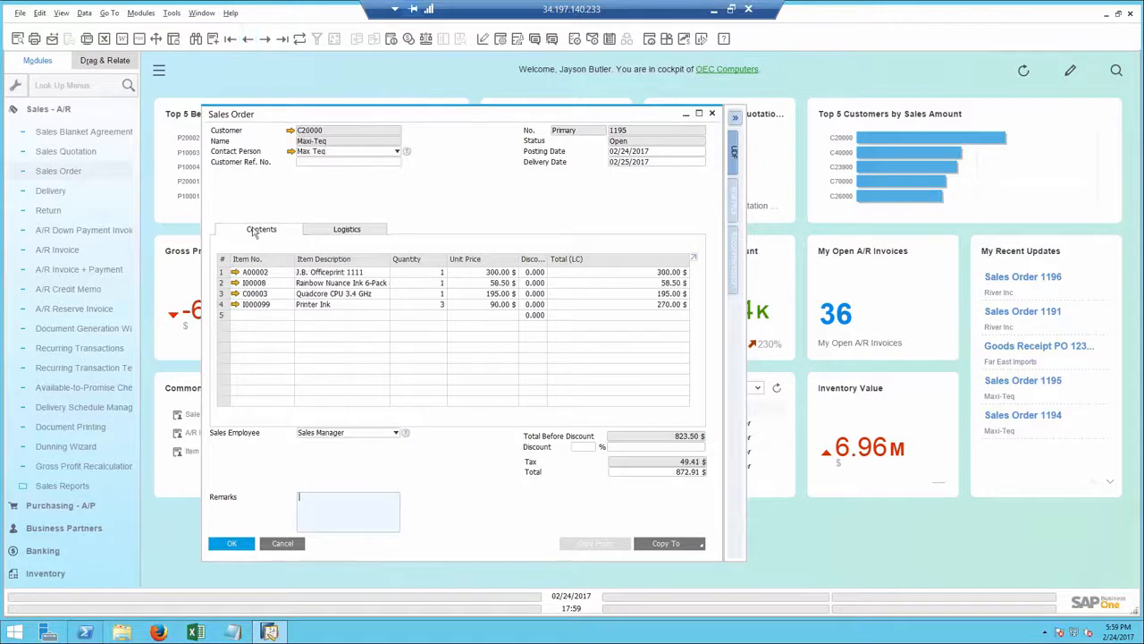
Open Delivery Schedule Management for the order's Printer Ink line and expand the scheduled deliveries of the Maxi-Teq and River Inc orders.
click(223, 305)
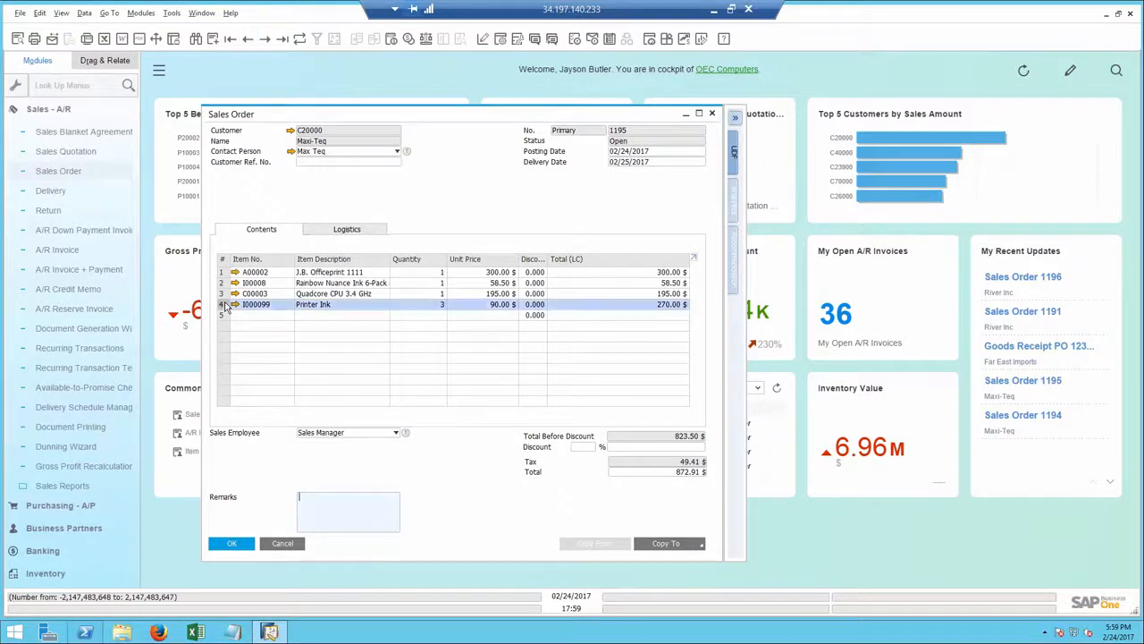
right_click(226, 305)
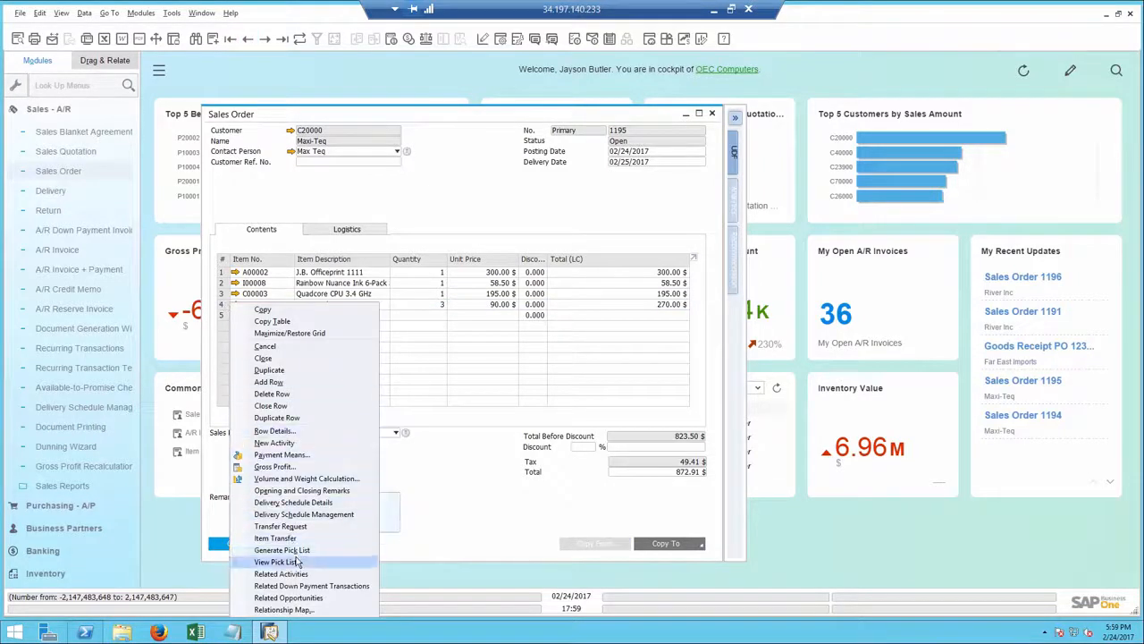
click(294, 515)
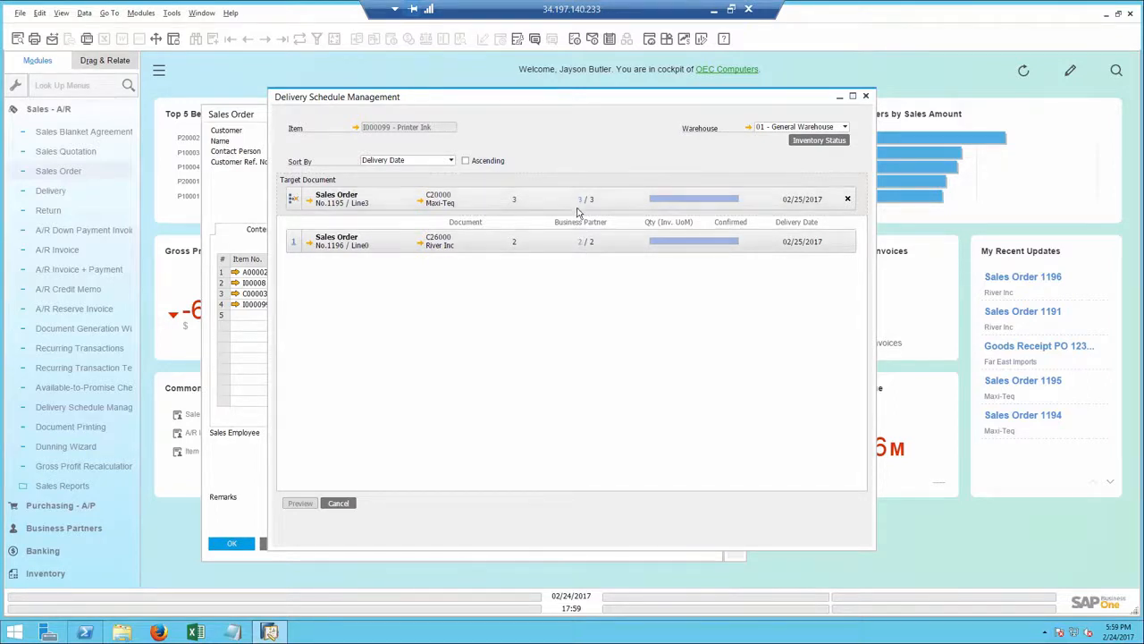
click(581, 240)
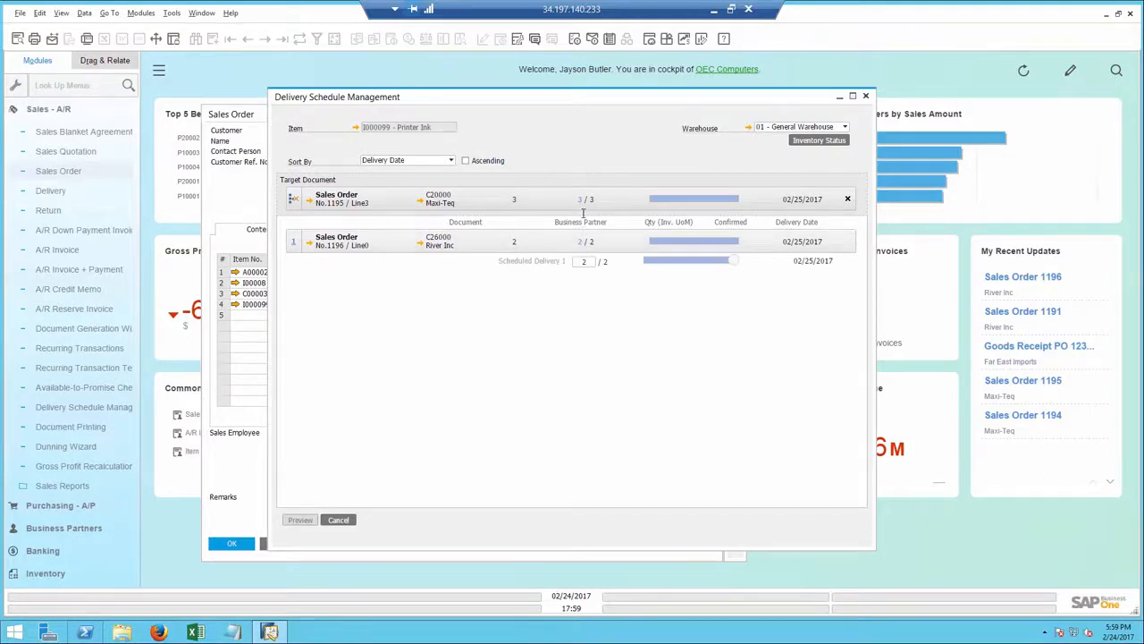
click(582, 198)
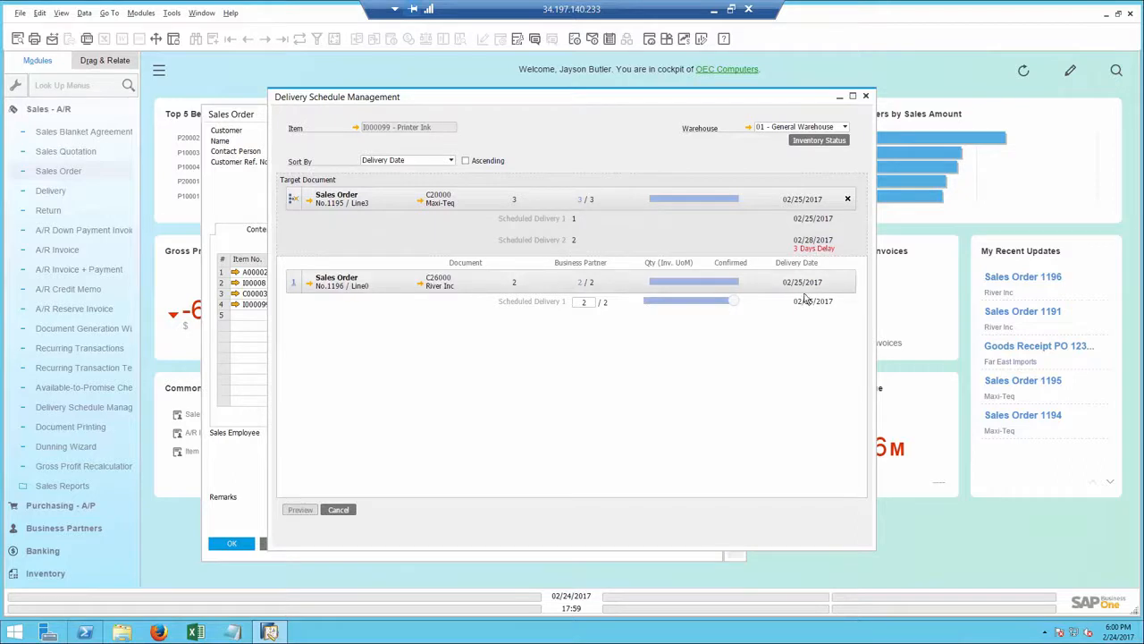
Reduce River Inc's Printer Ink allocation so Maxi-Teq gets all 3 on 02/25/2017, confirm the rescheduling, and close the sales order.
drag(731, 305, 661, 307)
click(301, 510)
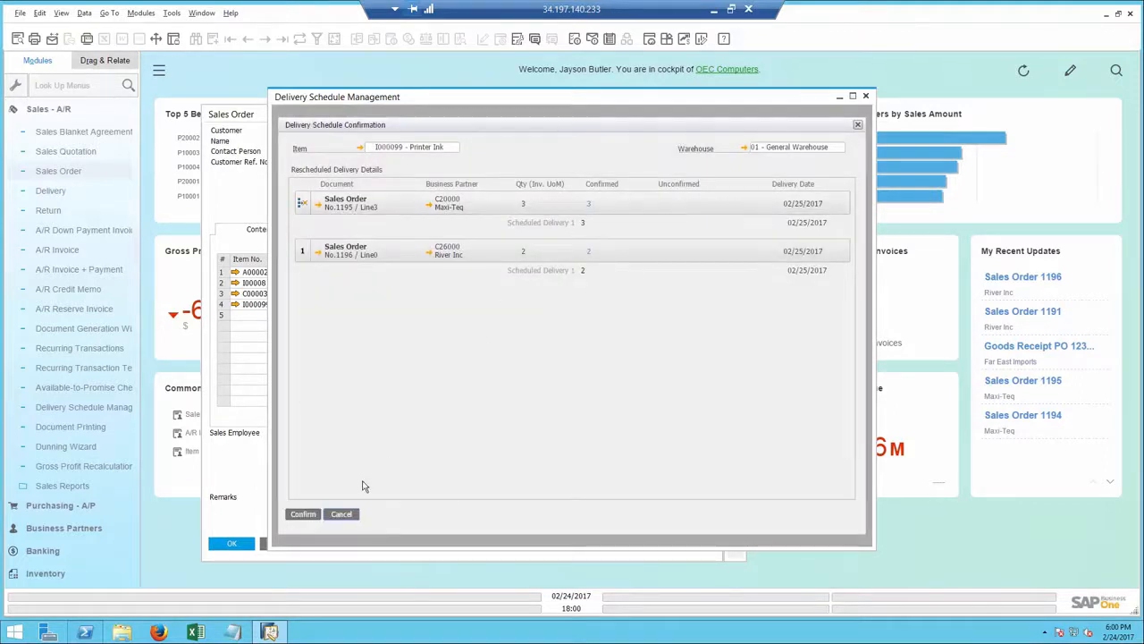
click(304, 515)
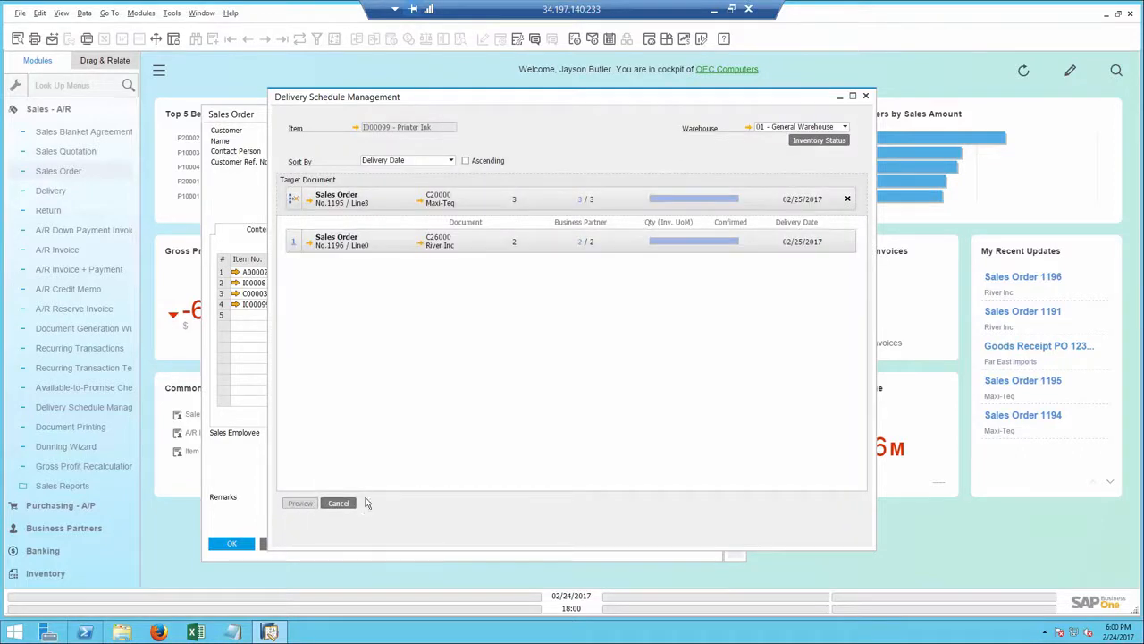
click(339, 506)
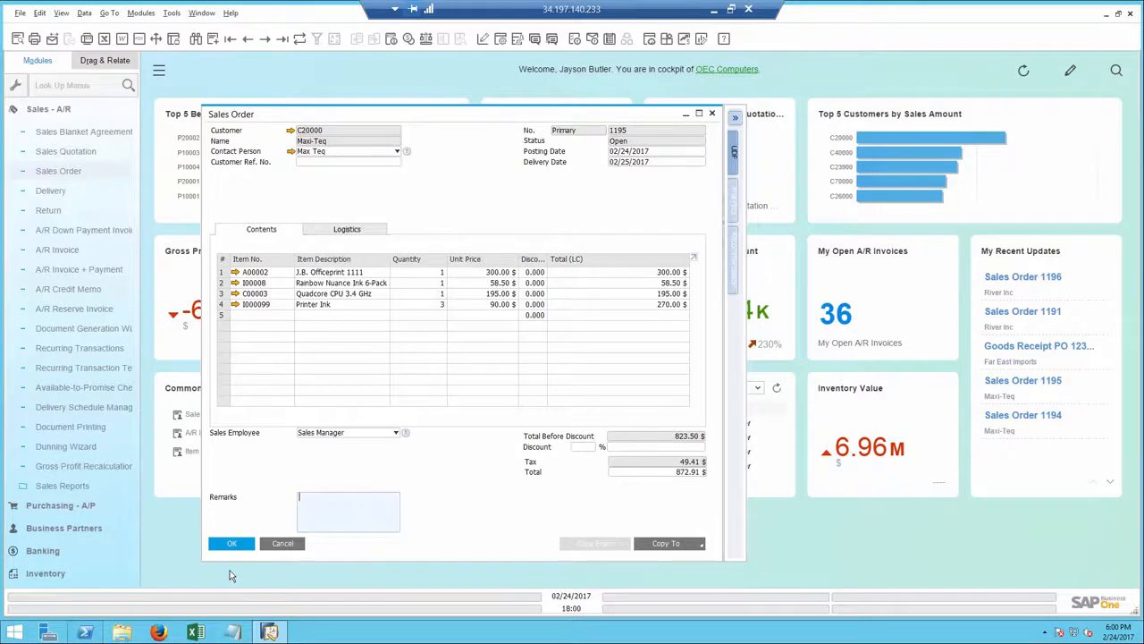
click(232, 547)
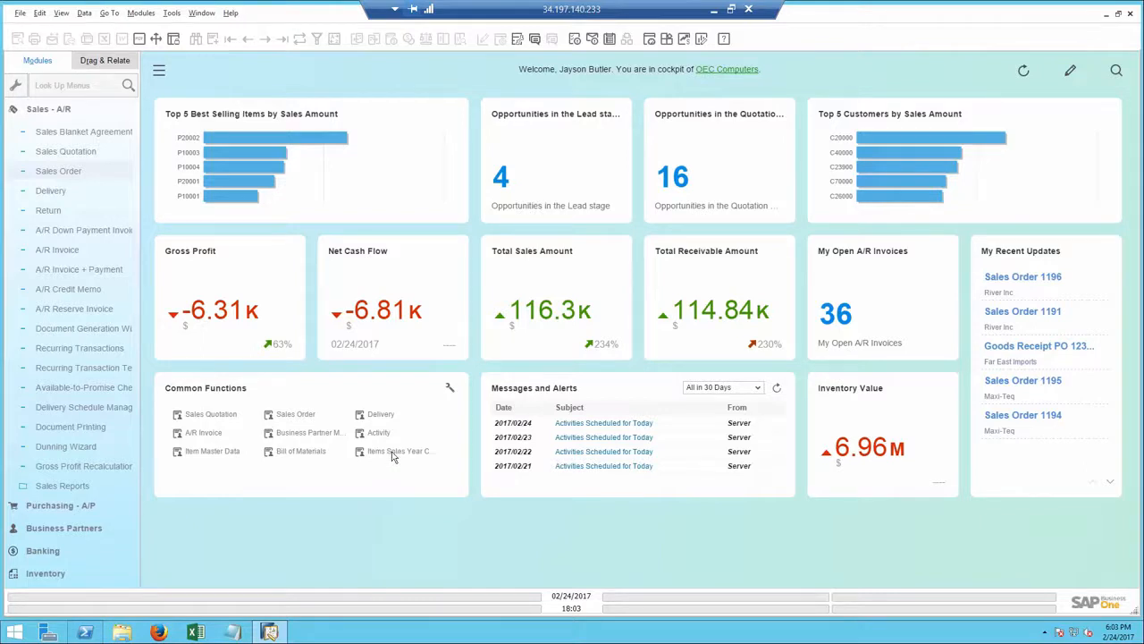
Switch to Excel, review the Items Sales Year Comparison report's 2016 and 2017 figures across the item groups, and close it.
click(195, 632)
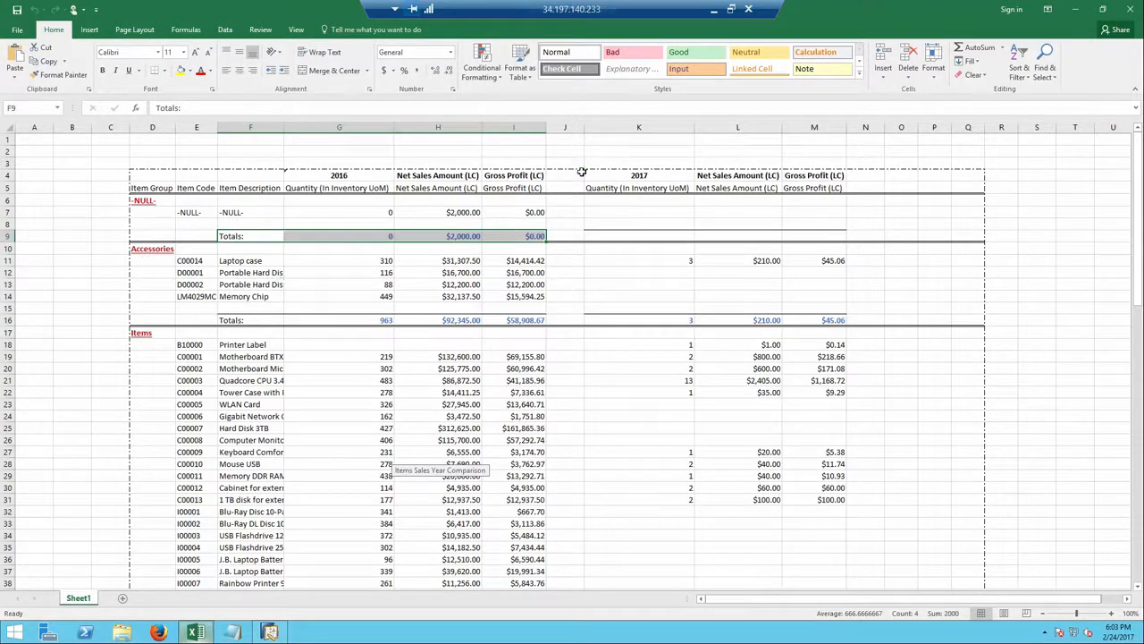
click(626, 178)
click(345, 177)
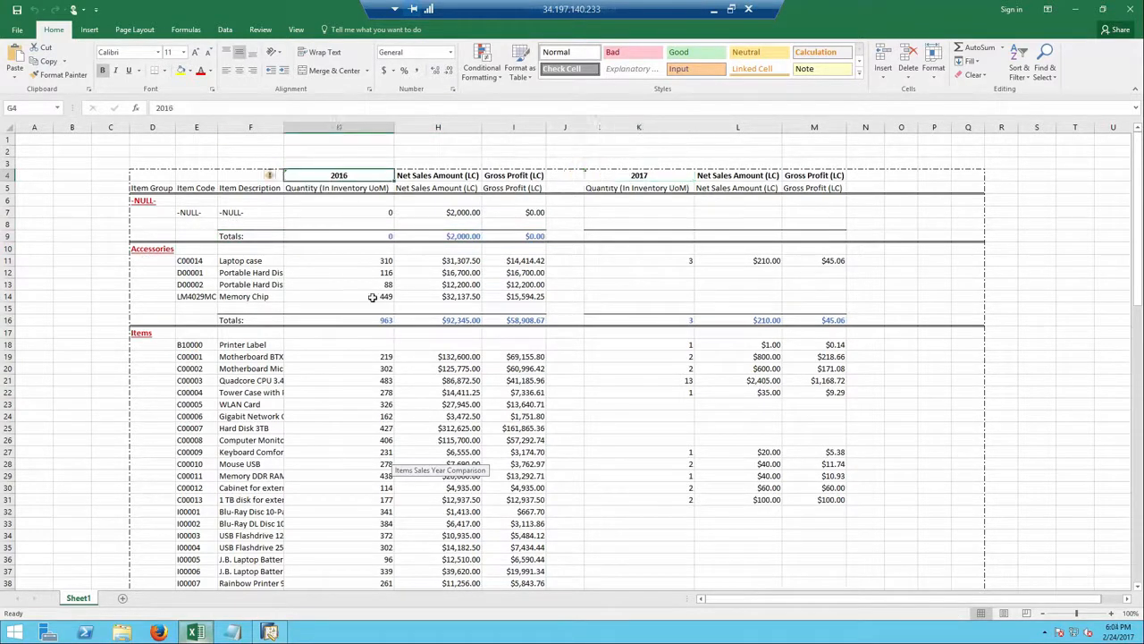
scroll(376, 371, down, 6)
scroll(377, 373, down, 19)
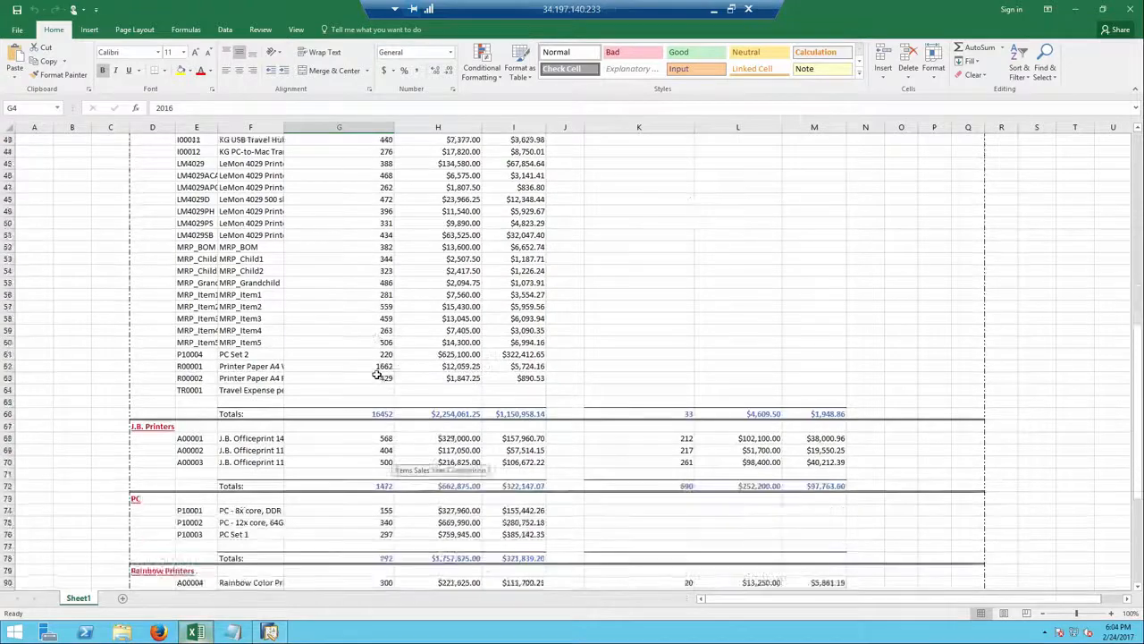
scroll(377, 373, up, 20)
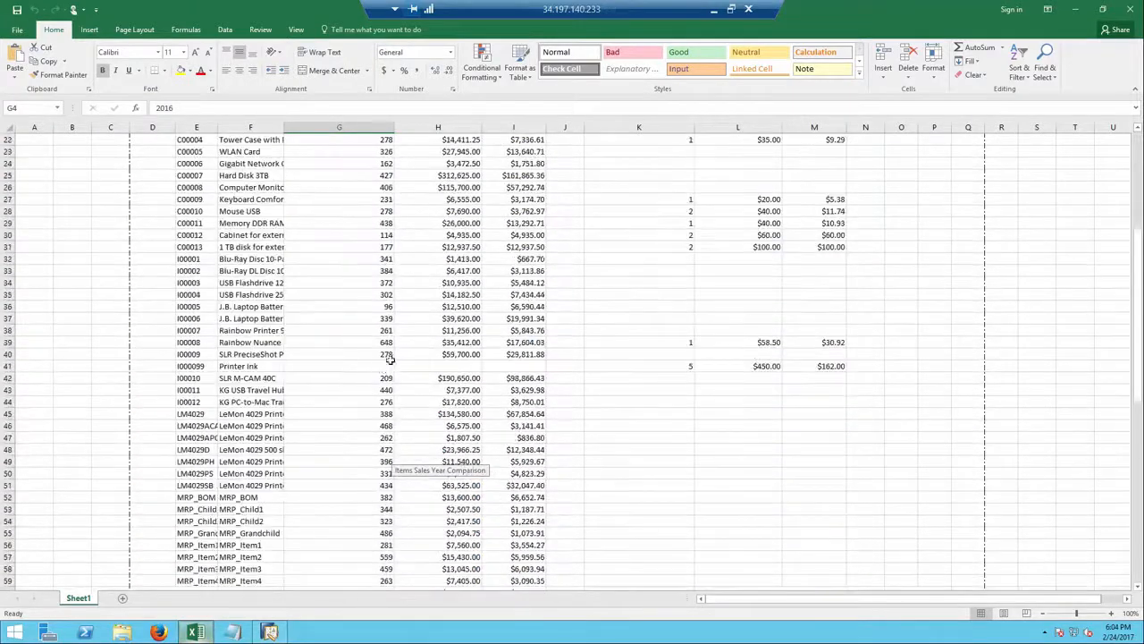
click(1128, 9)
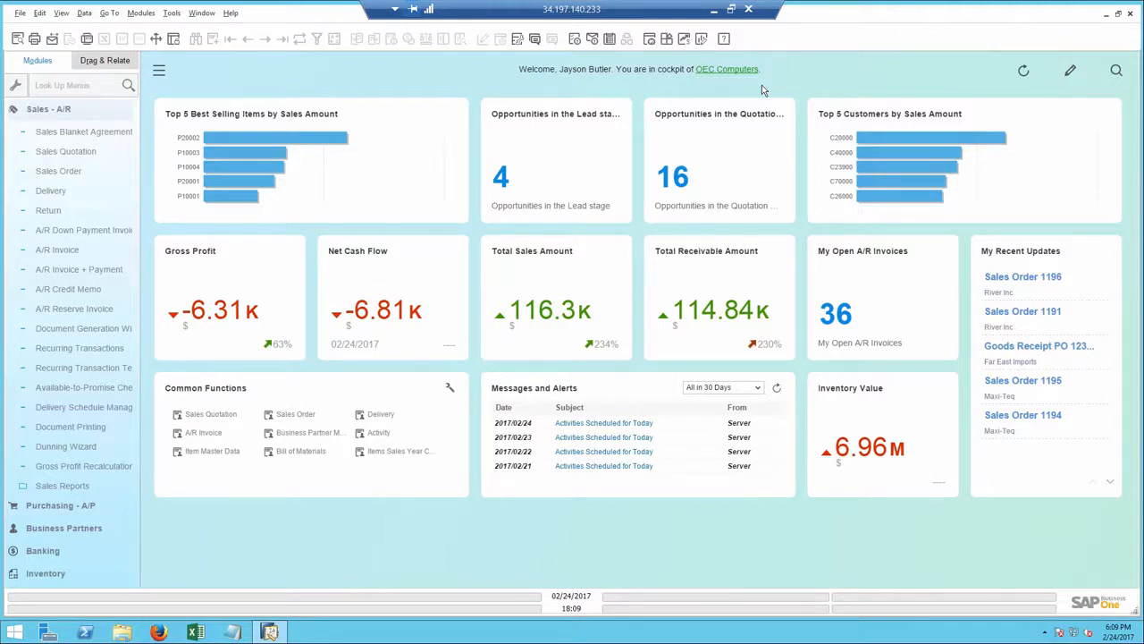
Search the company data for the contact's first name and narrow the results to Sales A/R Invoices with Closed status.
click(1117, 72)
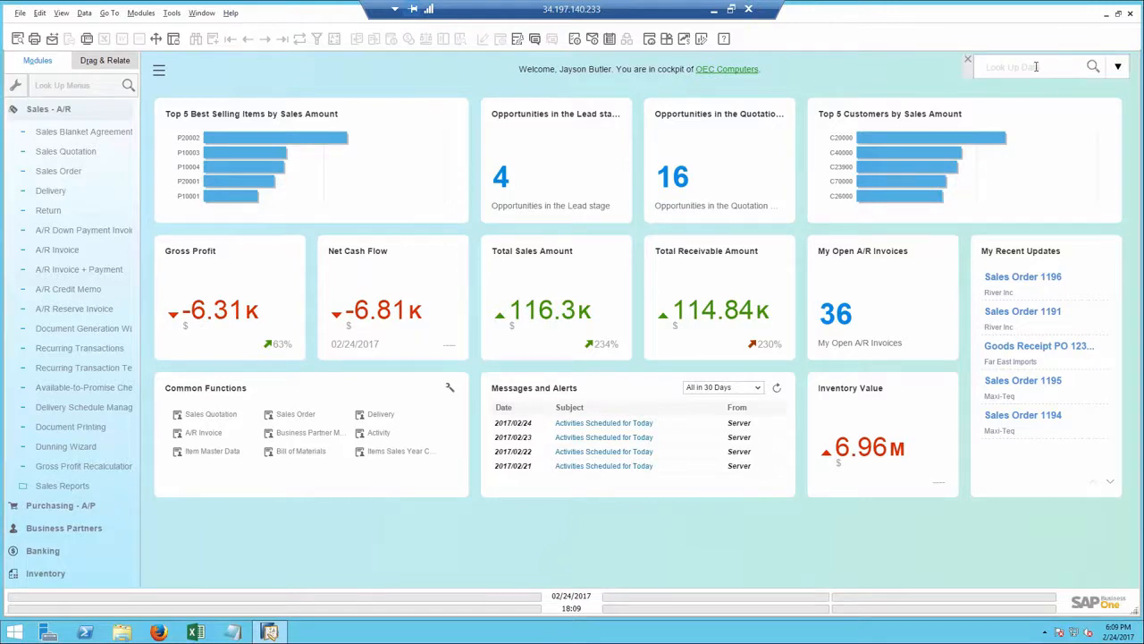
text(lewis)
key(Return)
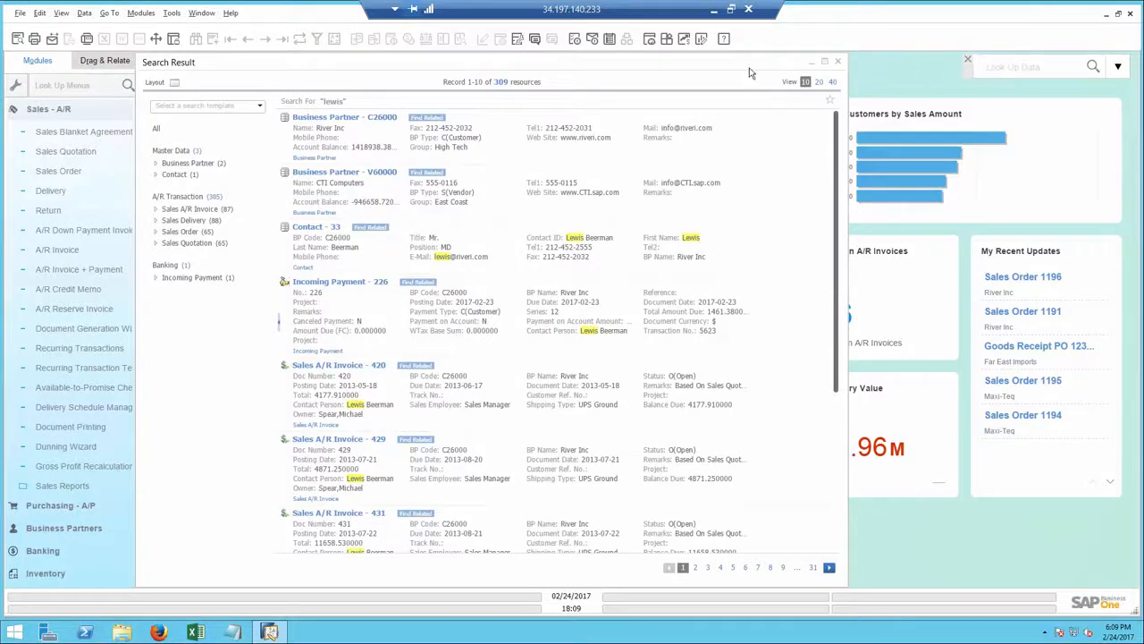
click(207, 211)
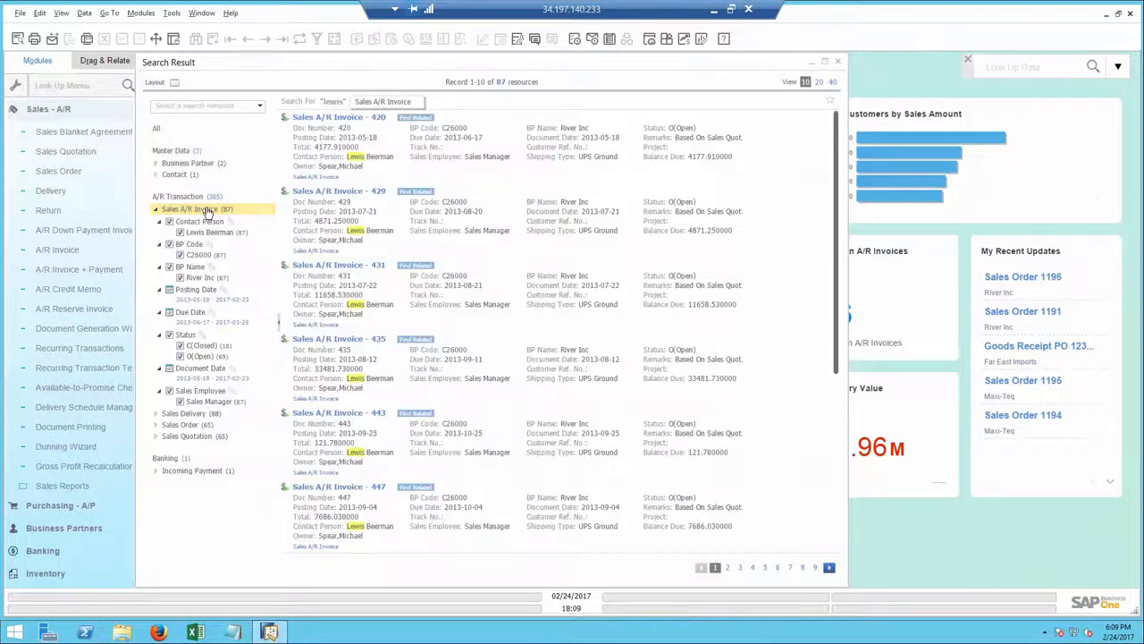
click(180, 357)
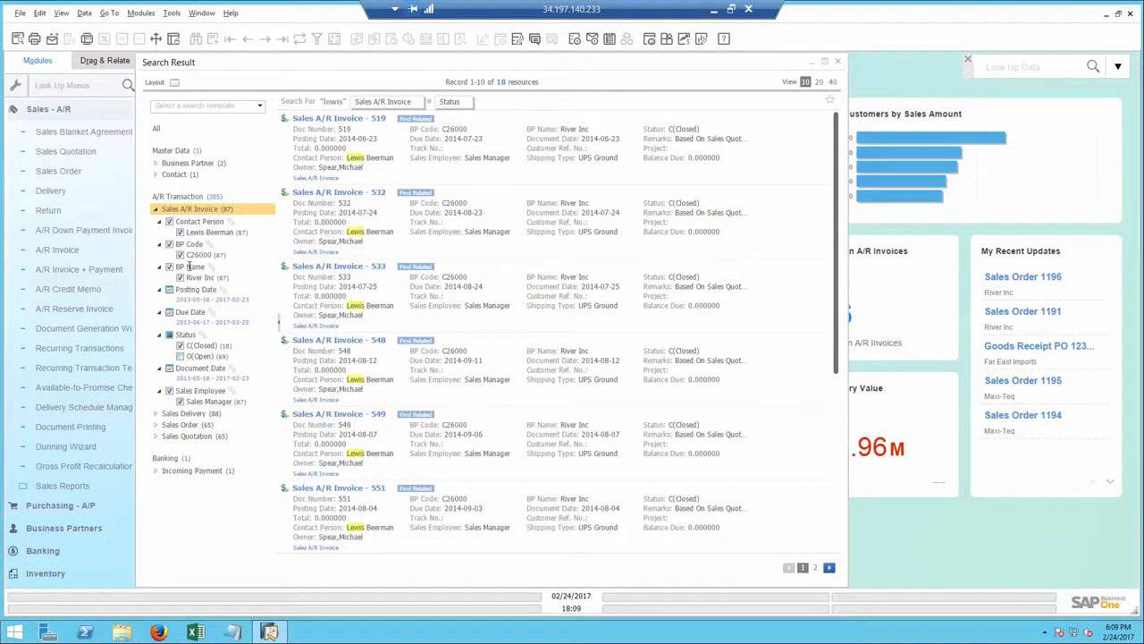
Set the start of the invoice results' posting date range to 2017-01-01 and apply the filter.
click(197, 300)
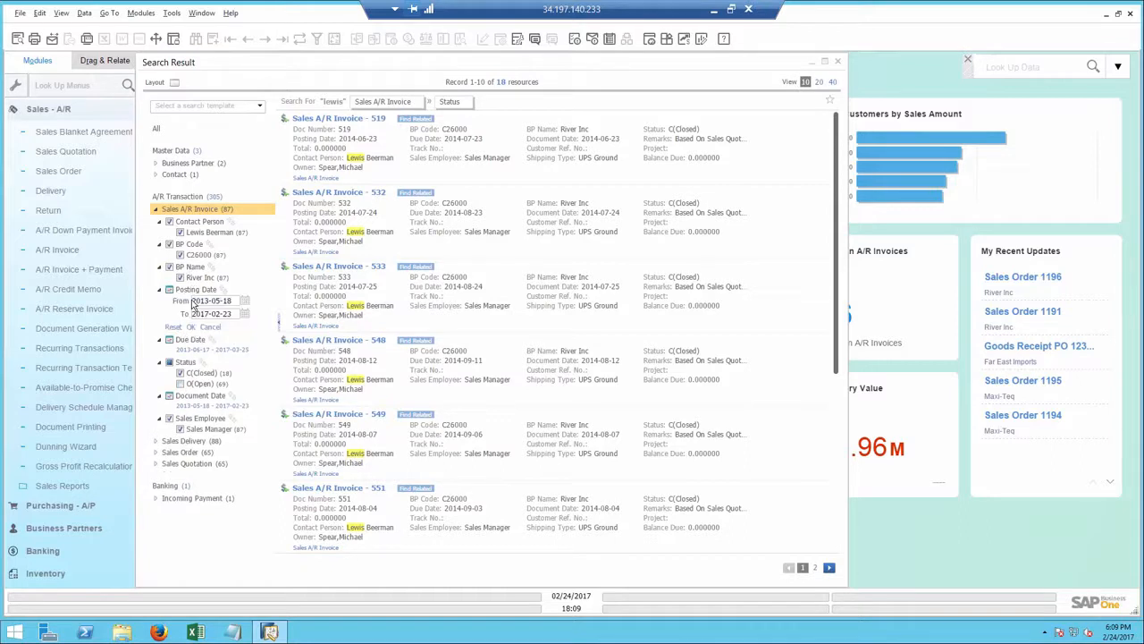
click(246, 304)
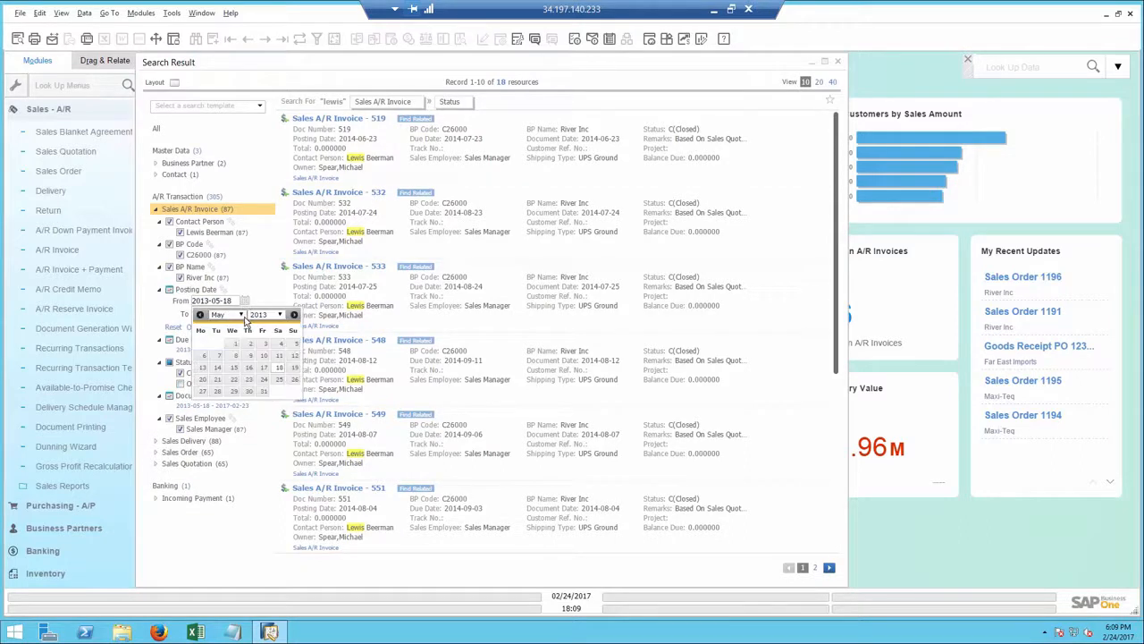
click(280, 315)
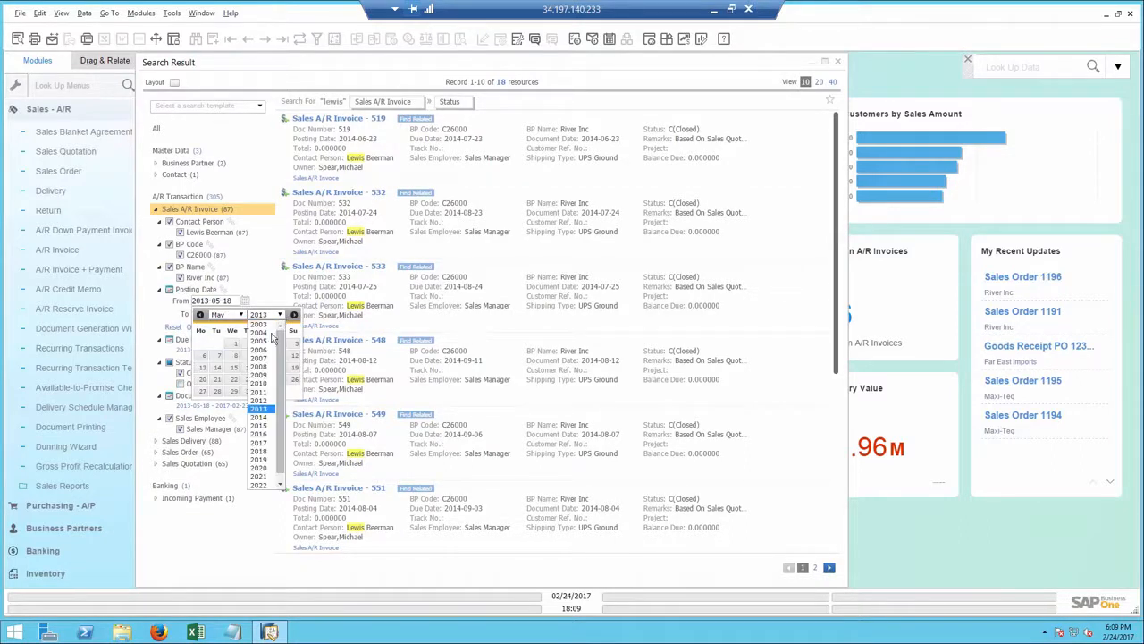
click(265, 442)
click(240, 315)
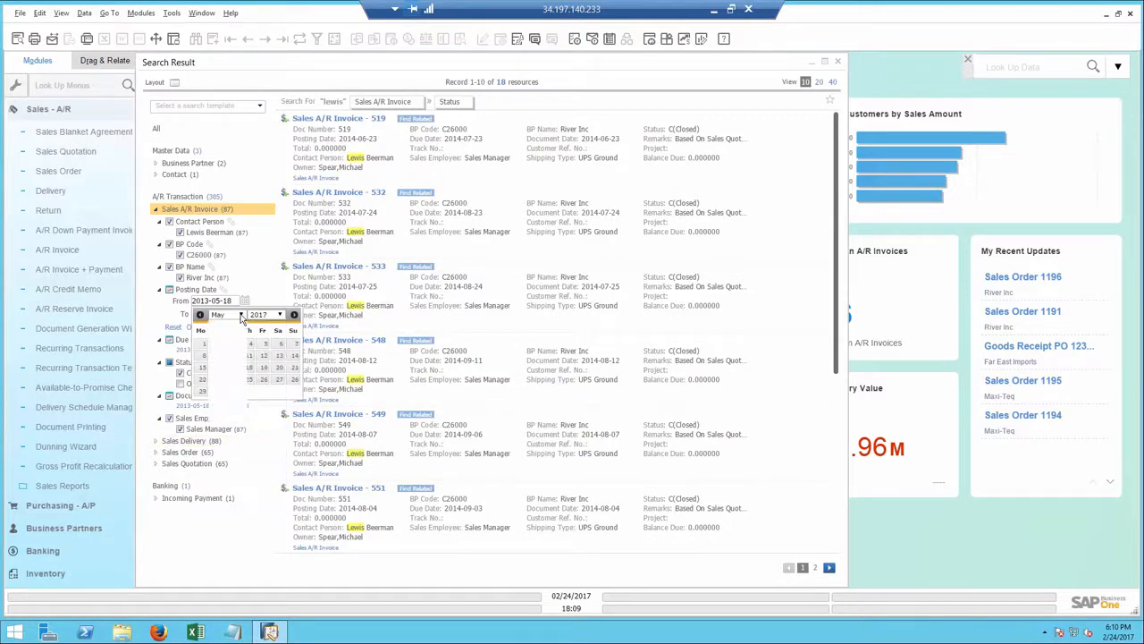
click(224, 325)
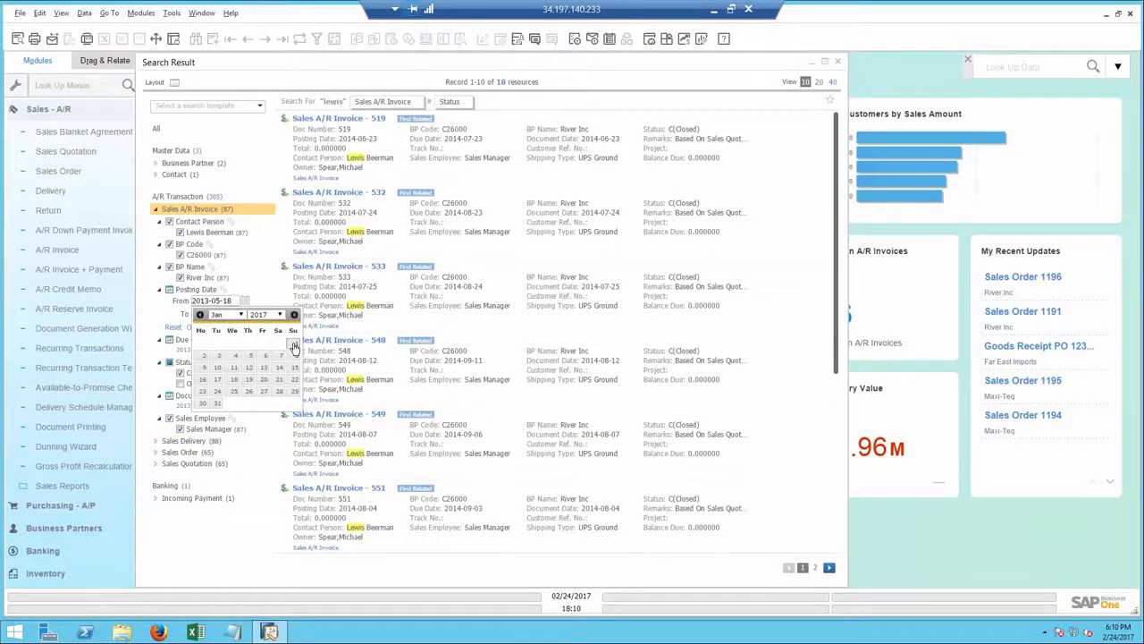
click(293, 343)
click(190, 327)
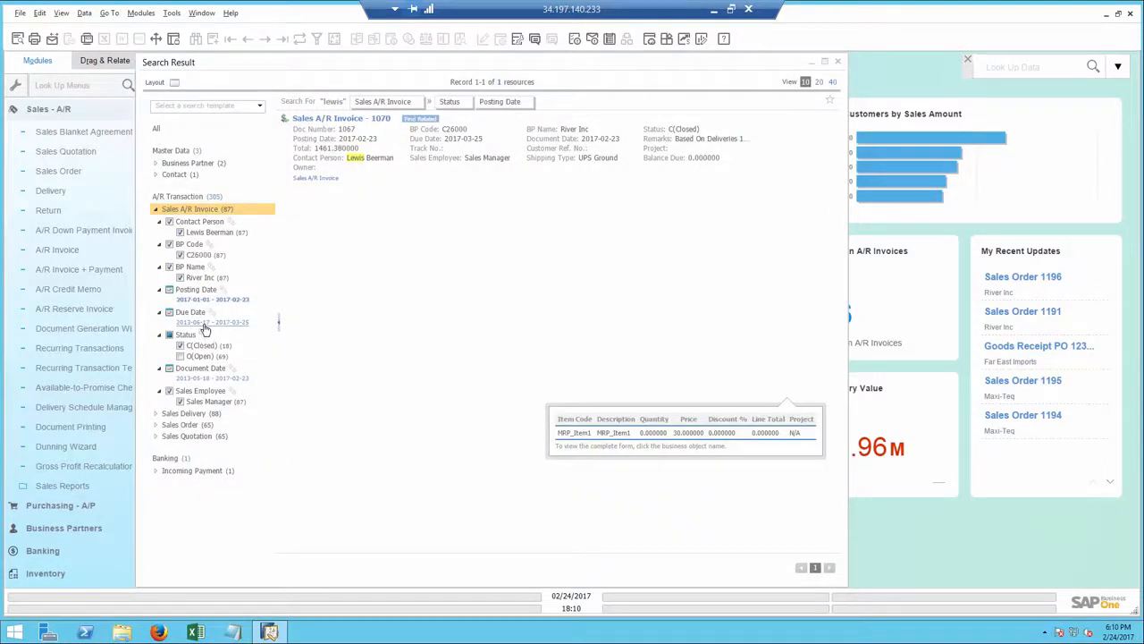
Examine the business objects related to the River Inc A/R invoice, including items, deliveries and sales orders, and drill into its business partner.
mouse_move(431, 128)
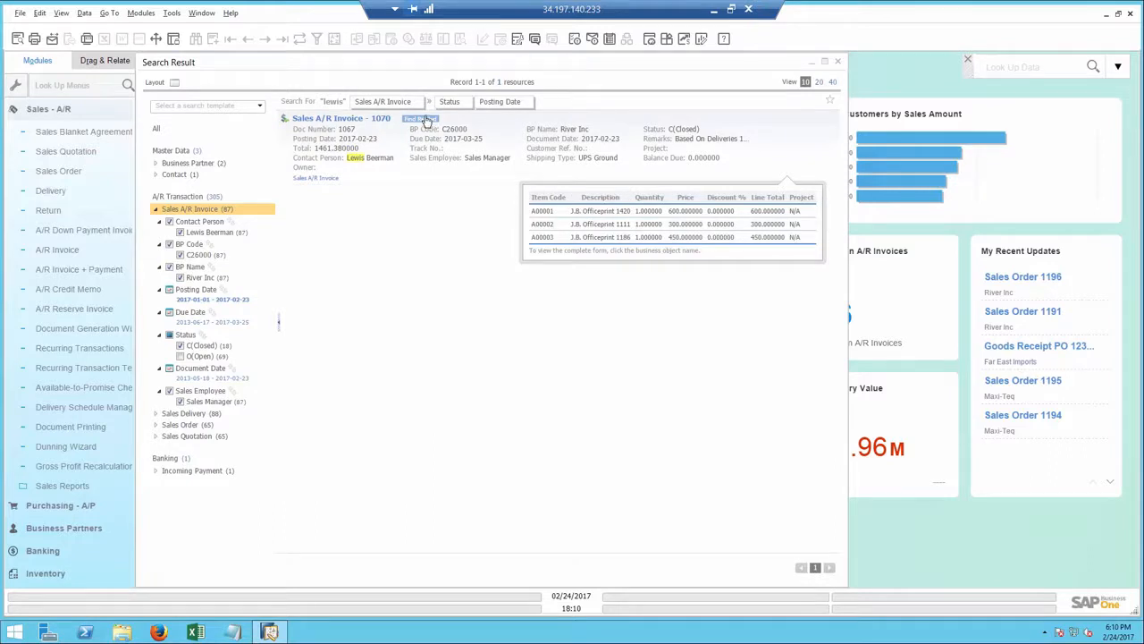
click(425, 120)
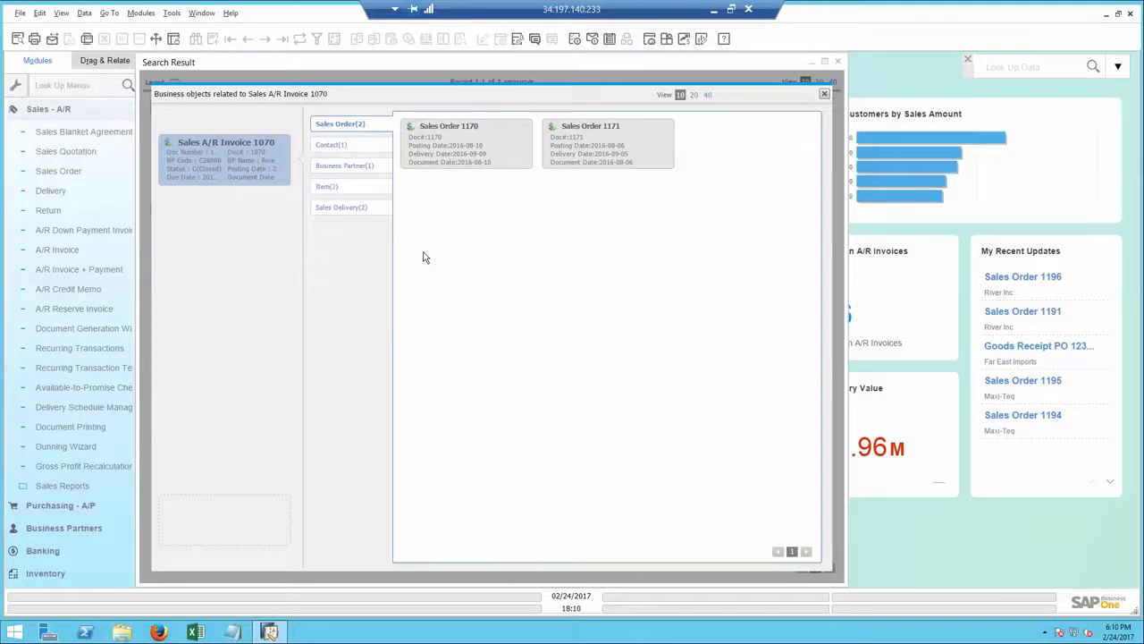
click(332, 190)
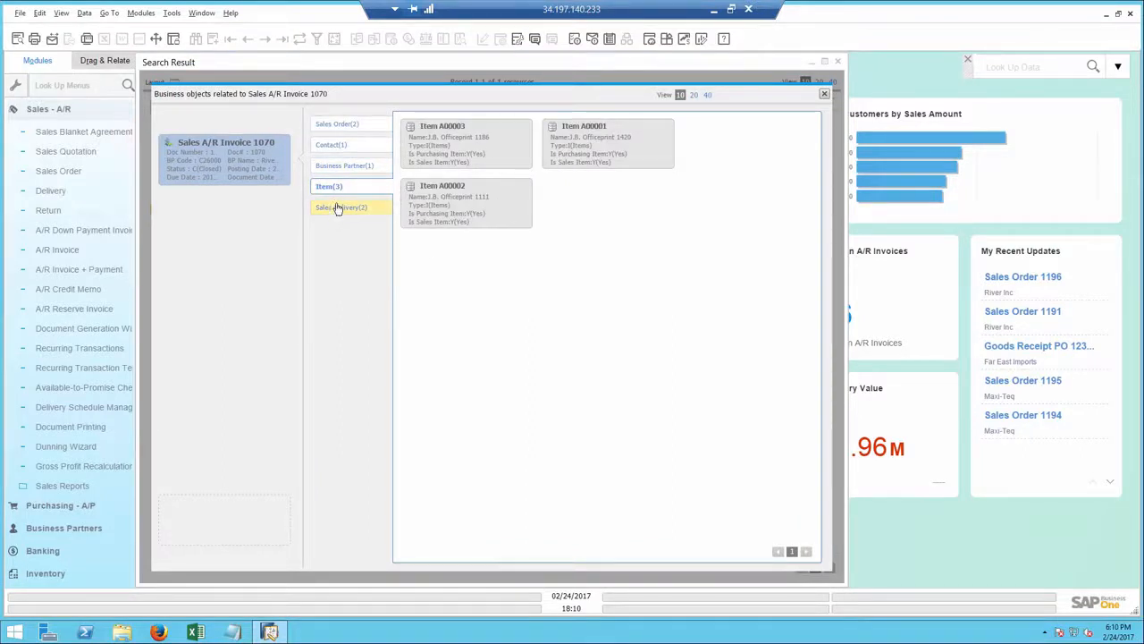
click(337, 208)
click(337, 125)
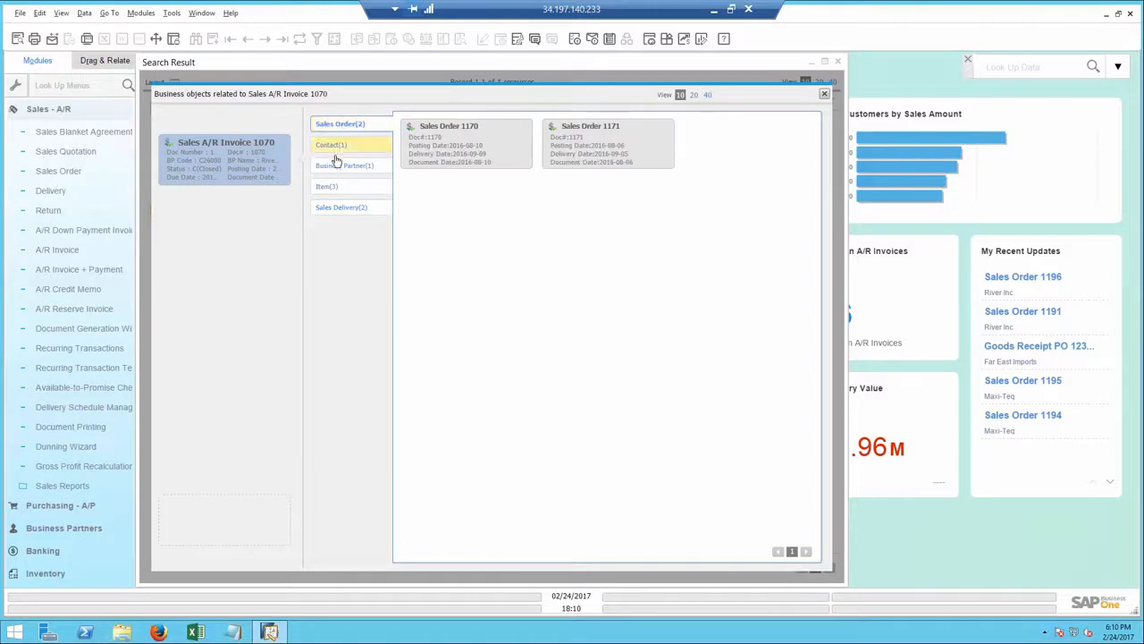
click(338, 166)
double_click(438, 155)
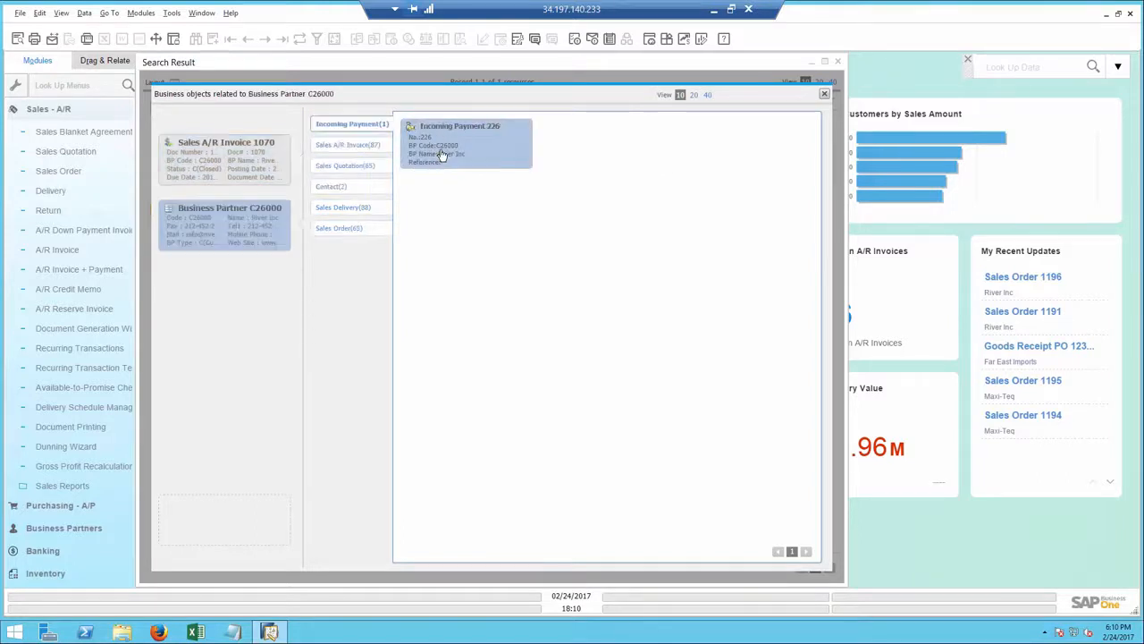
Open the A/R invoice, show its Relationship Map, and open the linked incoming payment.
double_click(237, 150)
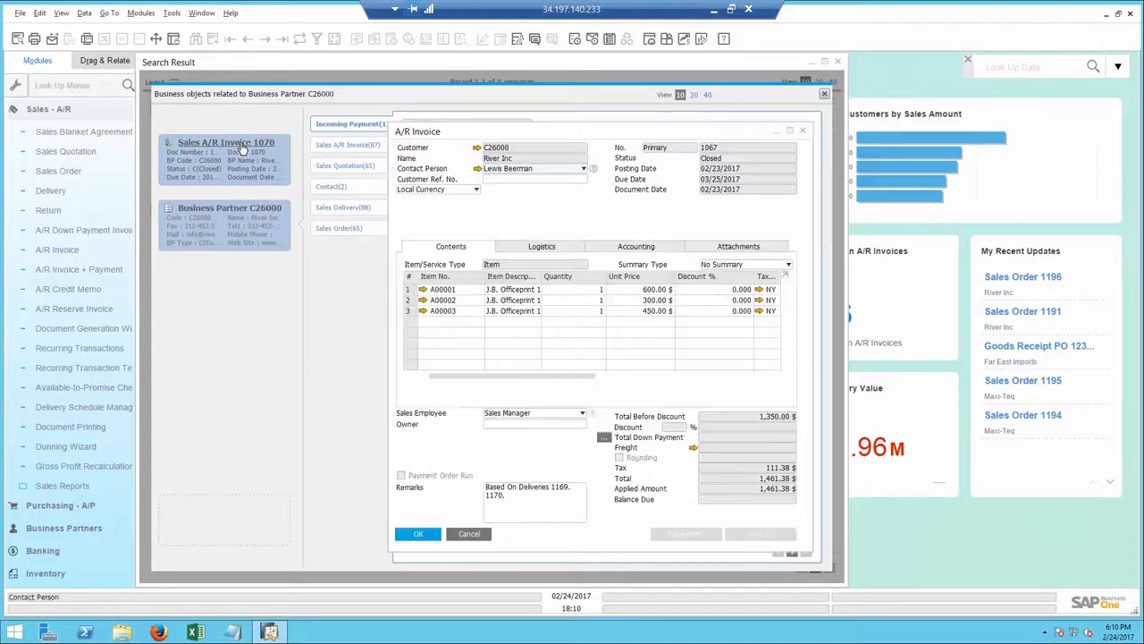
right_click(537, 210)
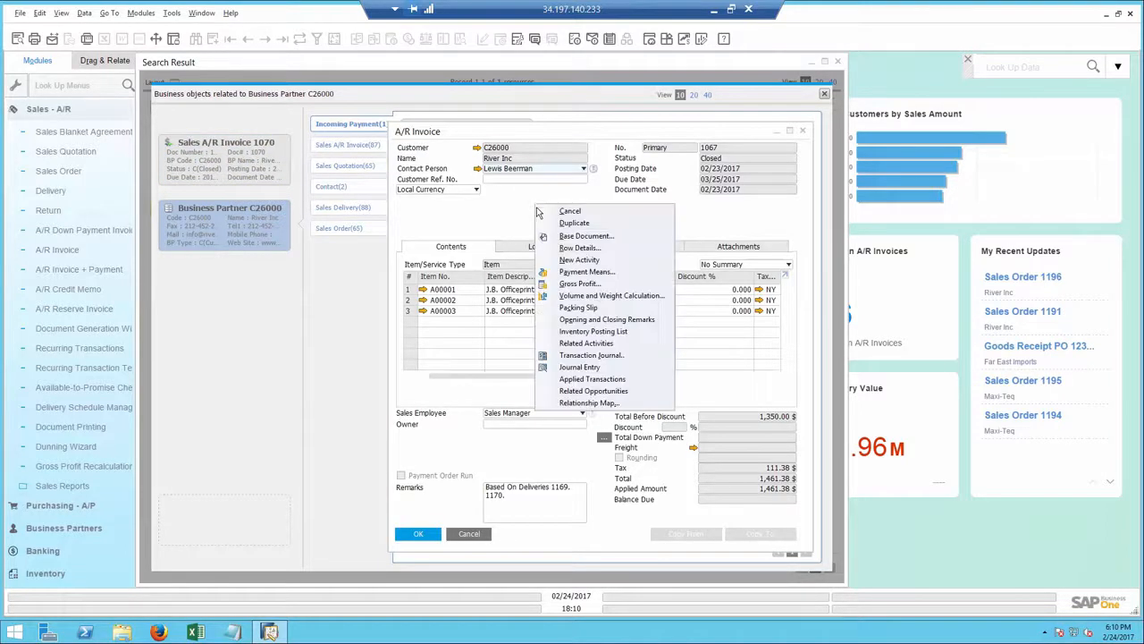
click(579, 402)
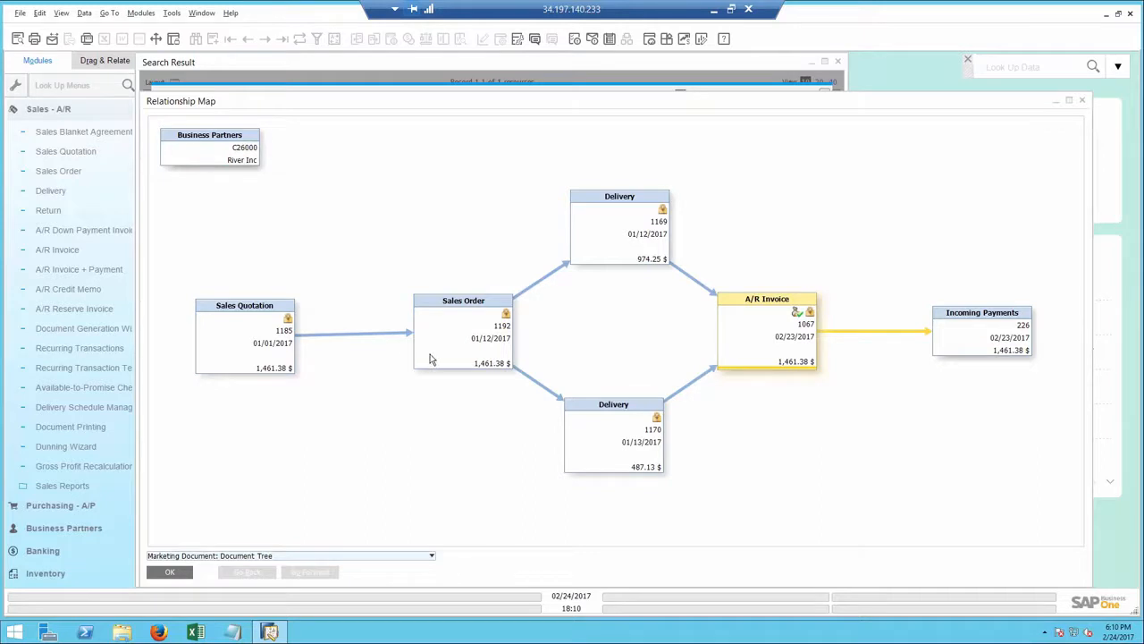
double_click(979, 338)
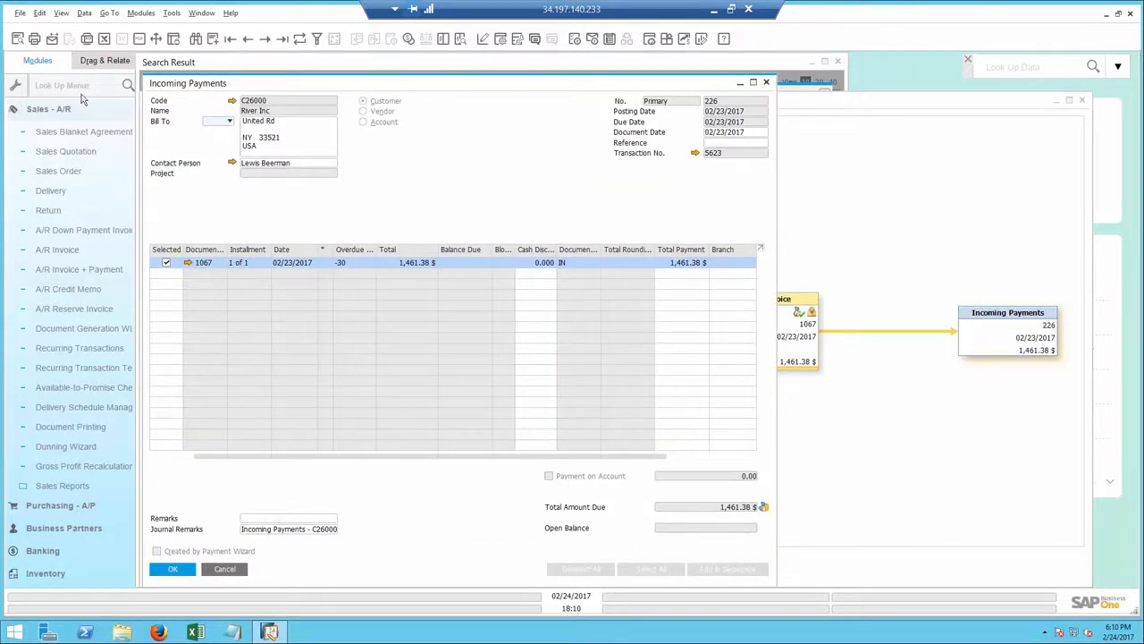
Start an e-mail message for the incoming payment with an edited report attached, and close all open windows unsent.
click(52, 38)
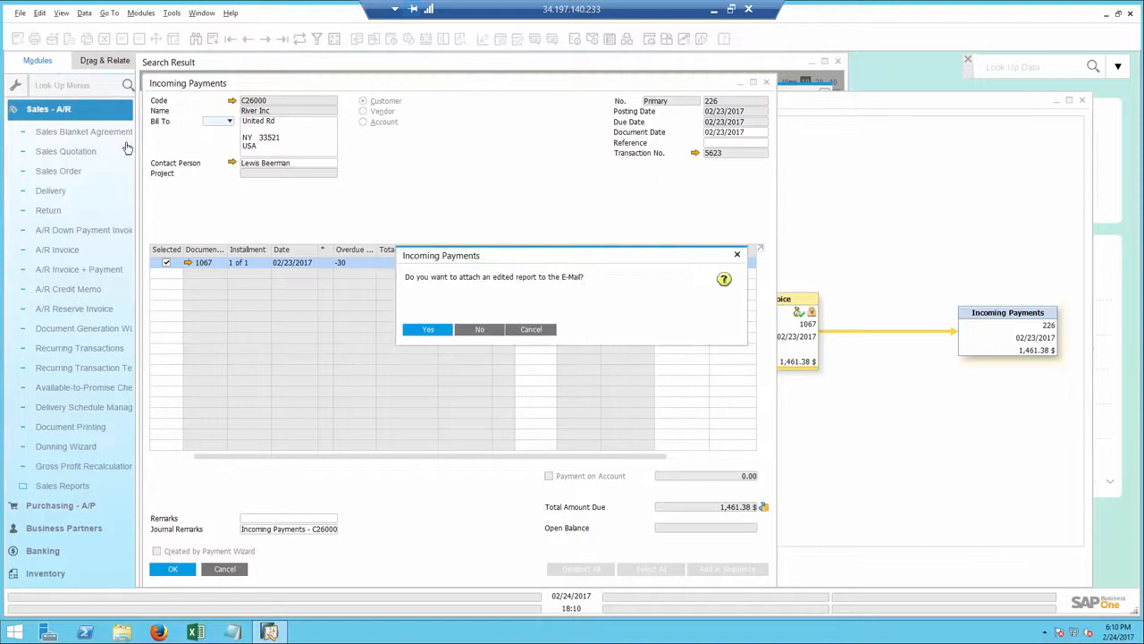
click(427, 330)
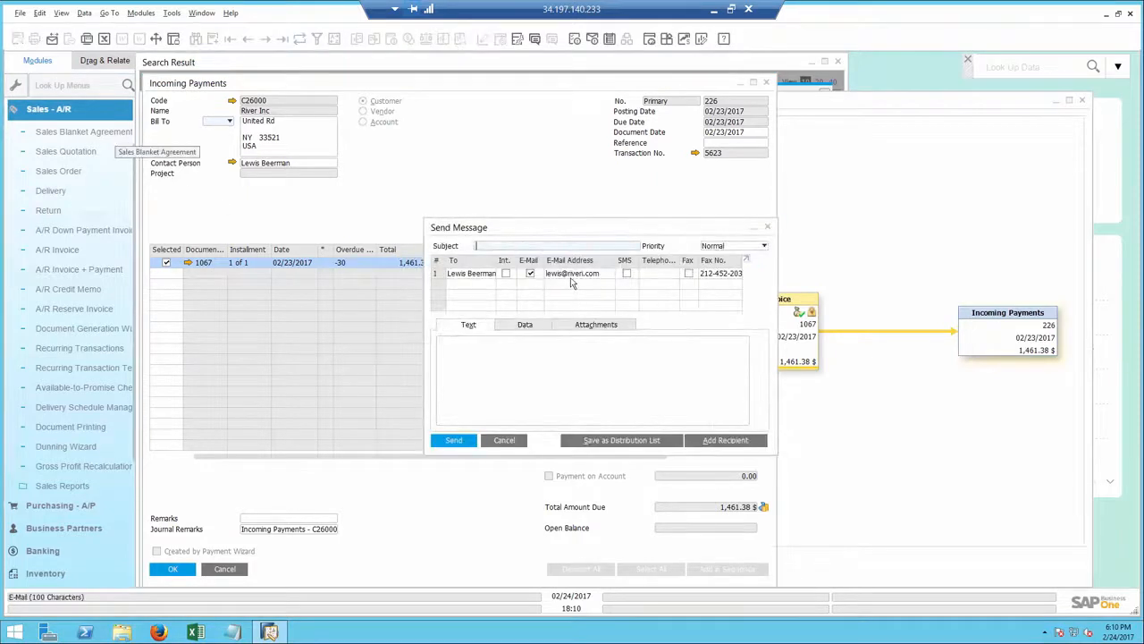
click(202, 14)
click(223, 44)
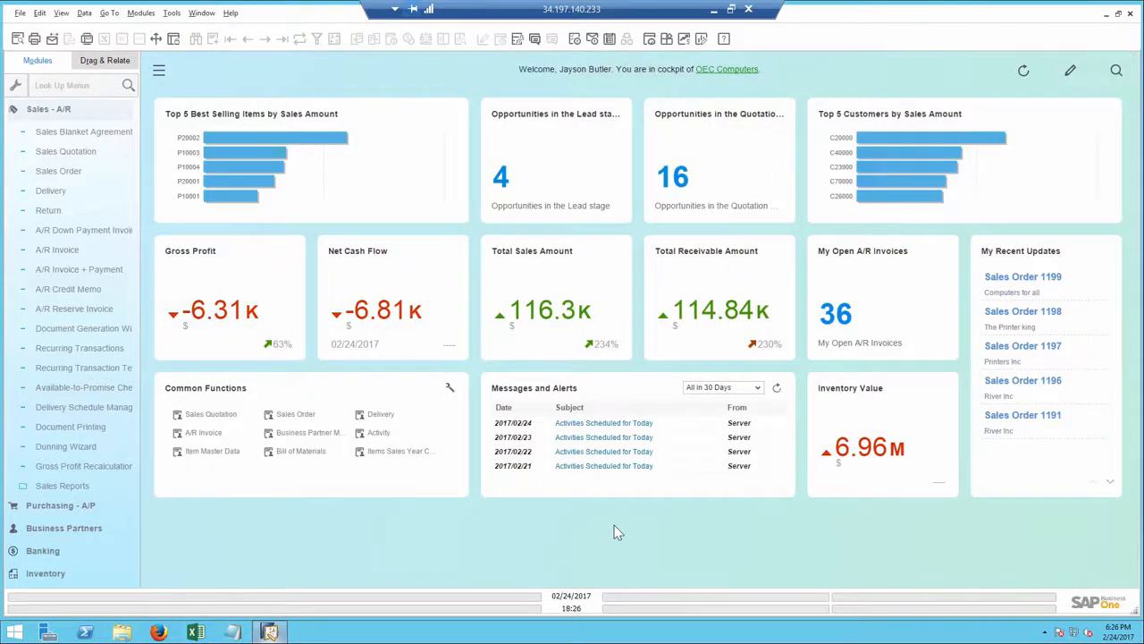
Collapse the Sales - A/R module, open the Cash Flow Forecast, and extend its end date to 08/29/2017.
click(90, 113)
click(55, 199)
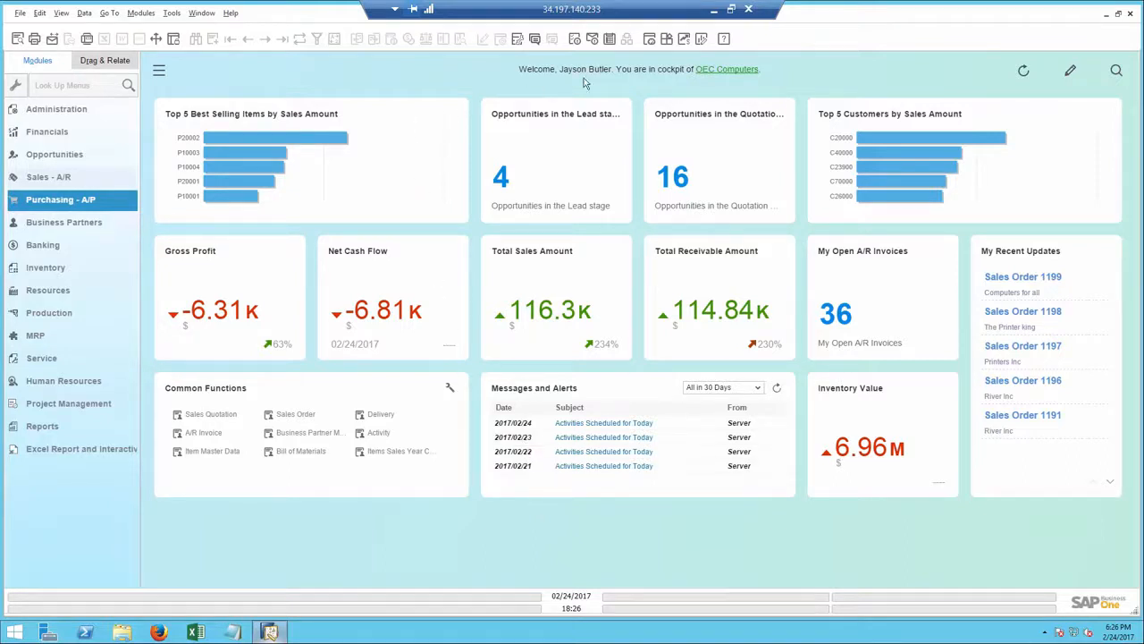
click(684, 40)
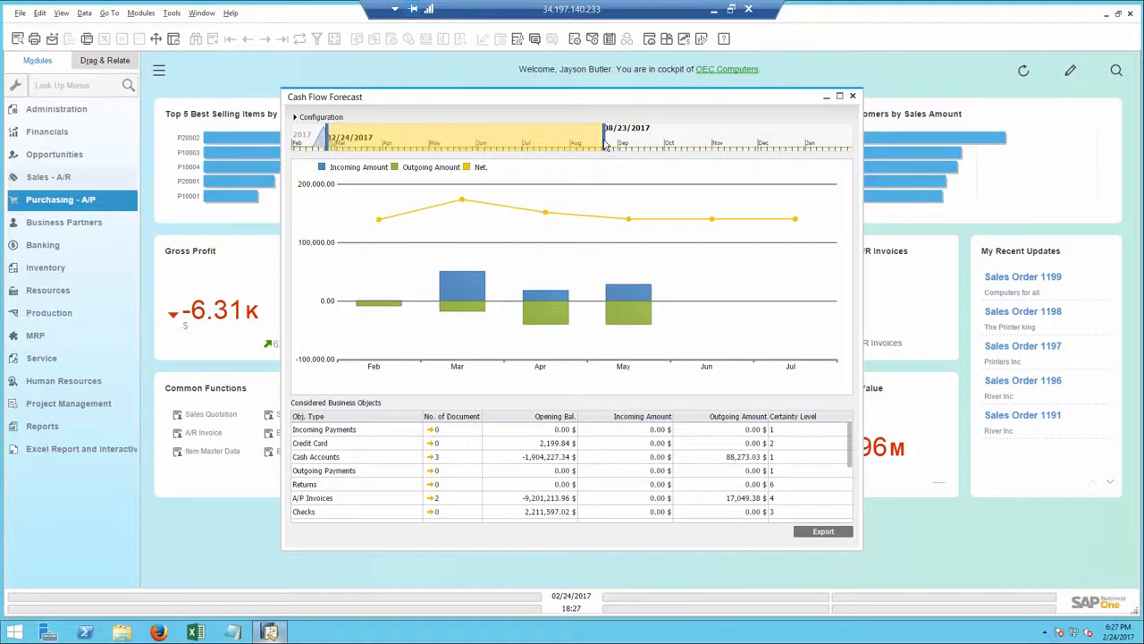
drag(604, 145, 615, 148)
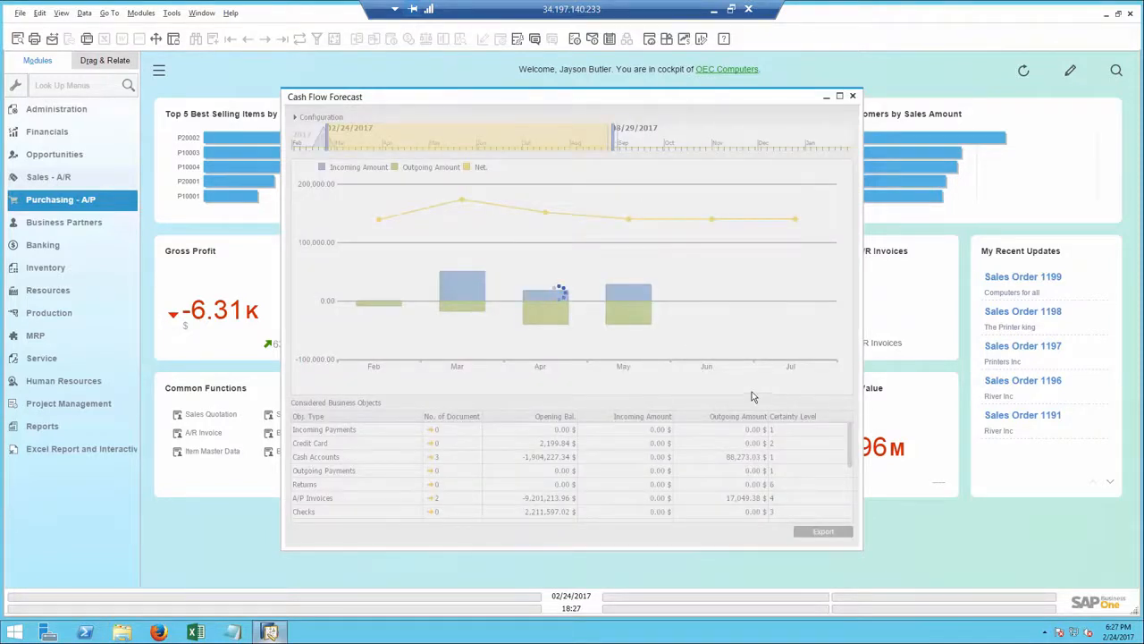
Review the forecast's considered business objects and the document details behind the March bar.
drag(852, 442, 855, 504)
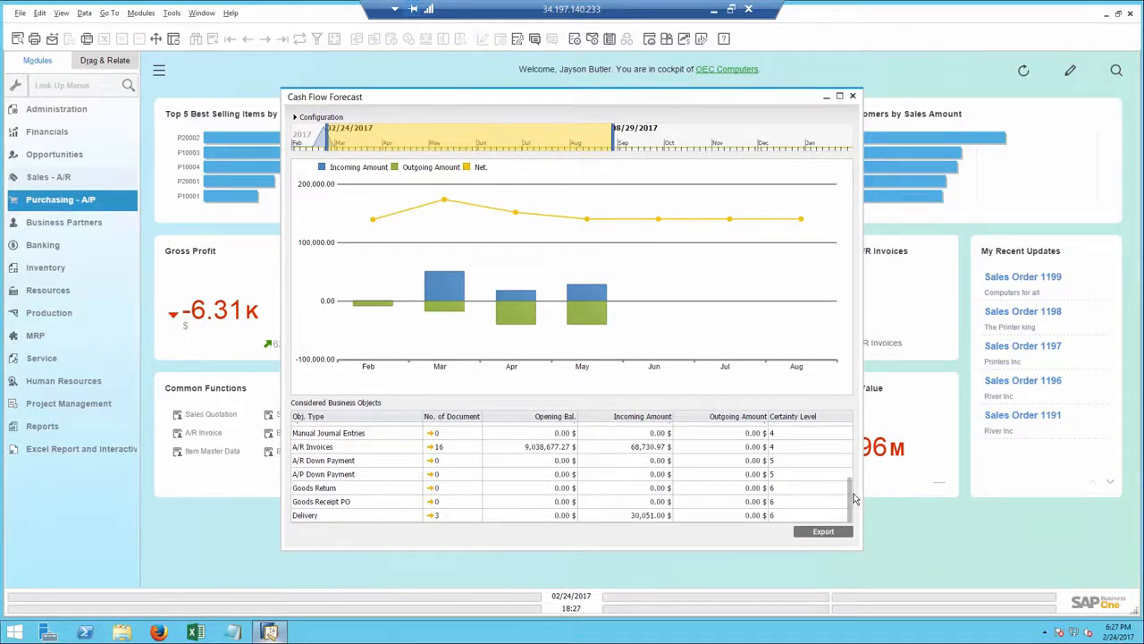
drag(854, 499, 851, 440)
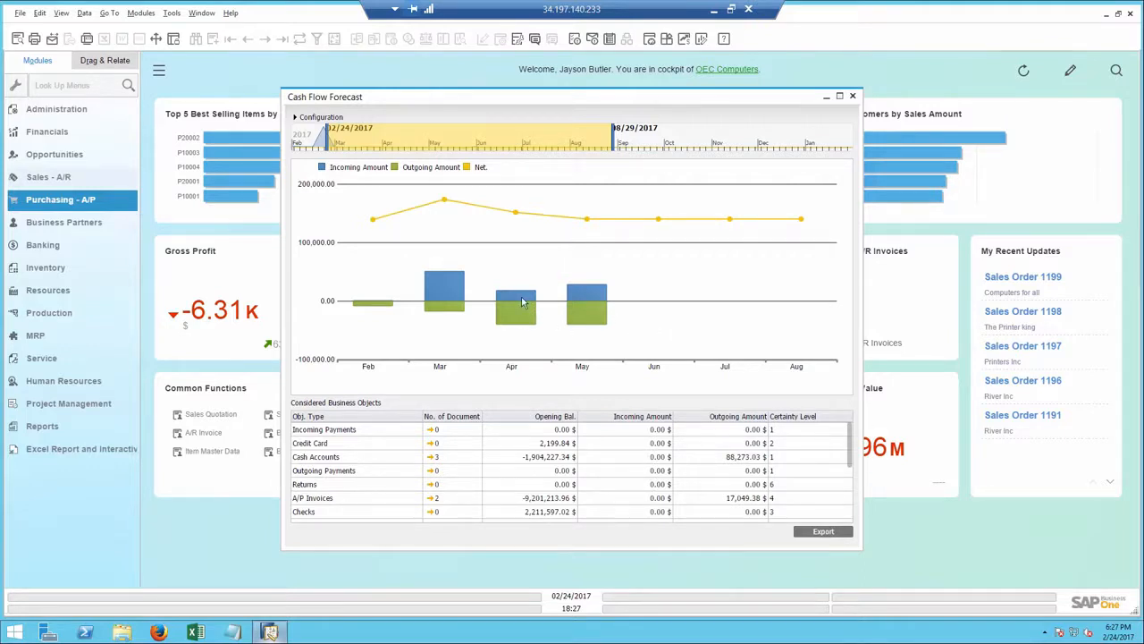
double_click(436, 286)
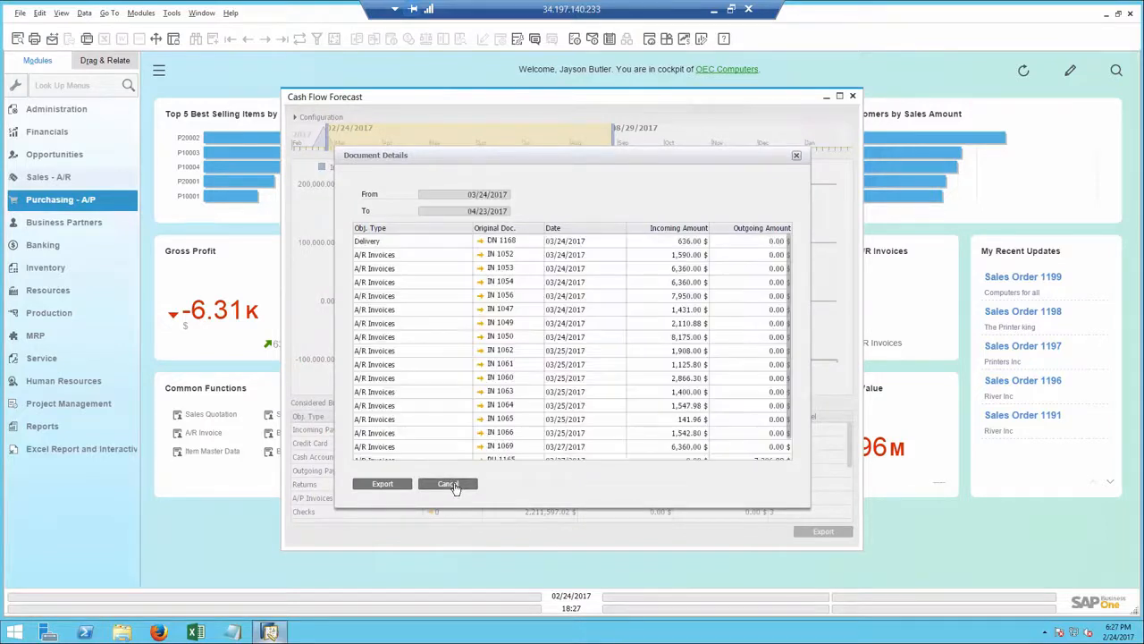
click(447, 483)
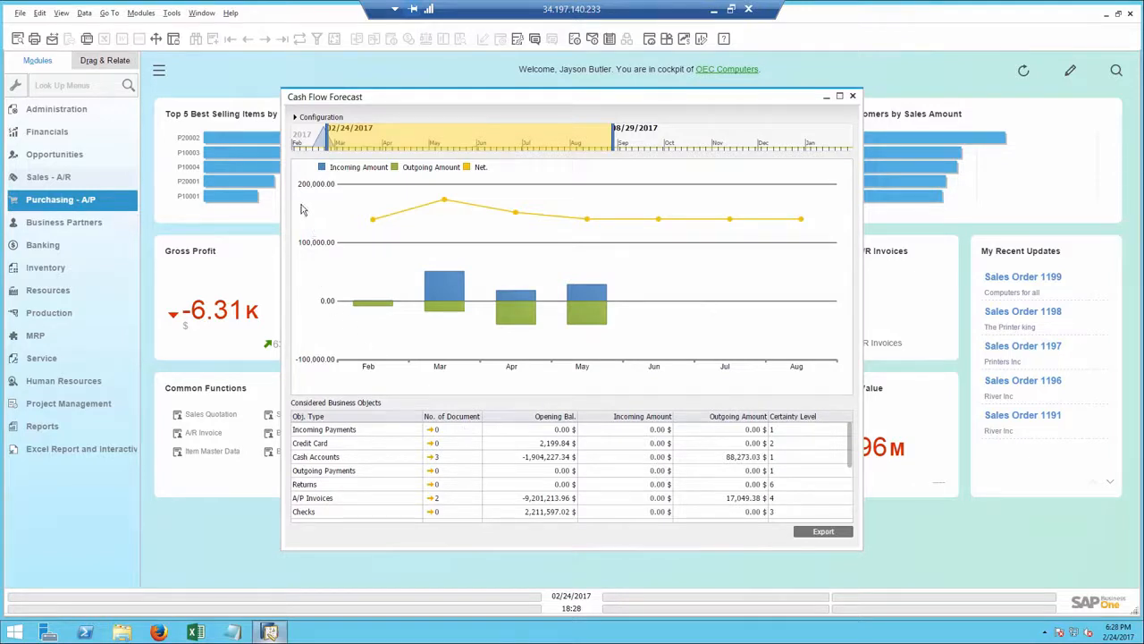
Set the forecast's certainty level to the lowest setting, review the document details behind the June bar, and close the forecast.
click(296, 119)
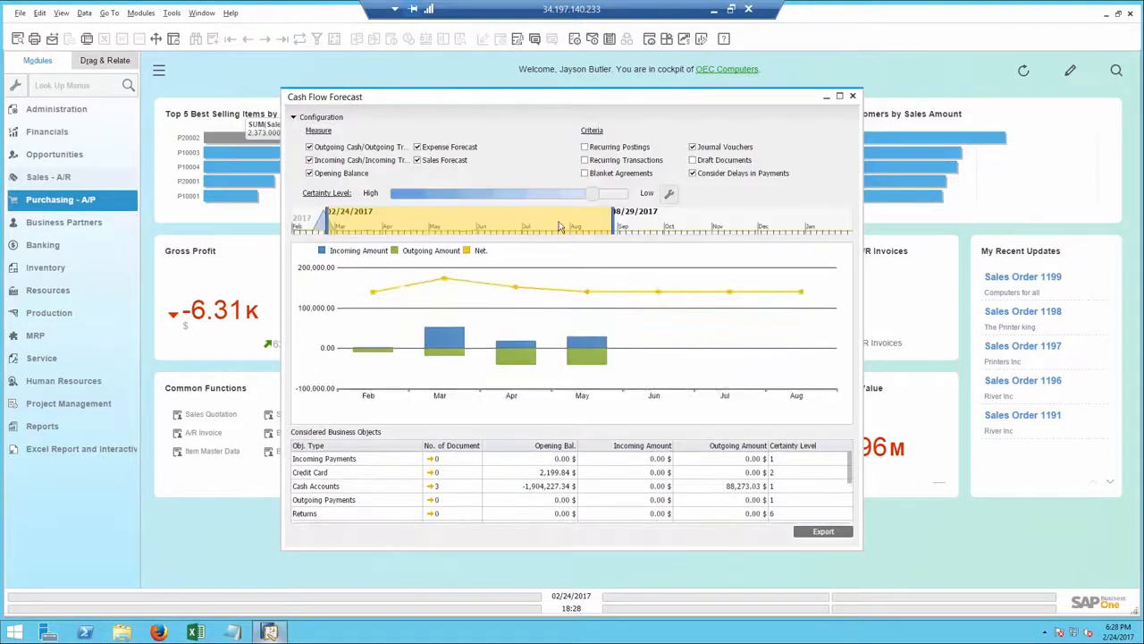
click(613, 198)
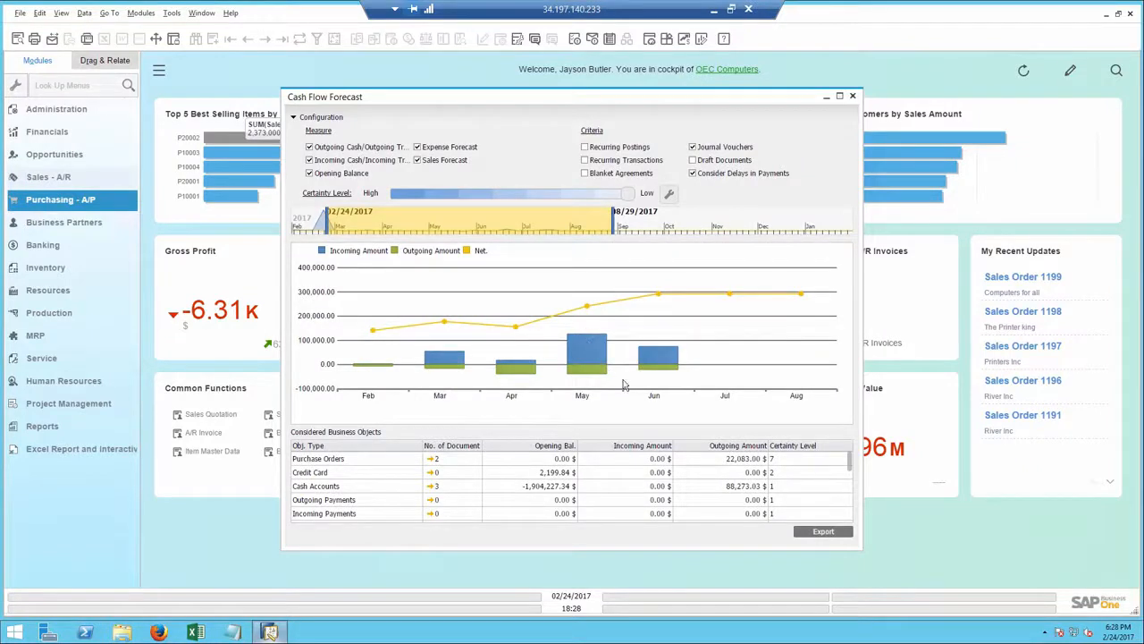
double_click(650, 361)
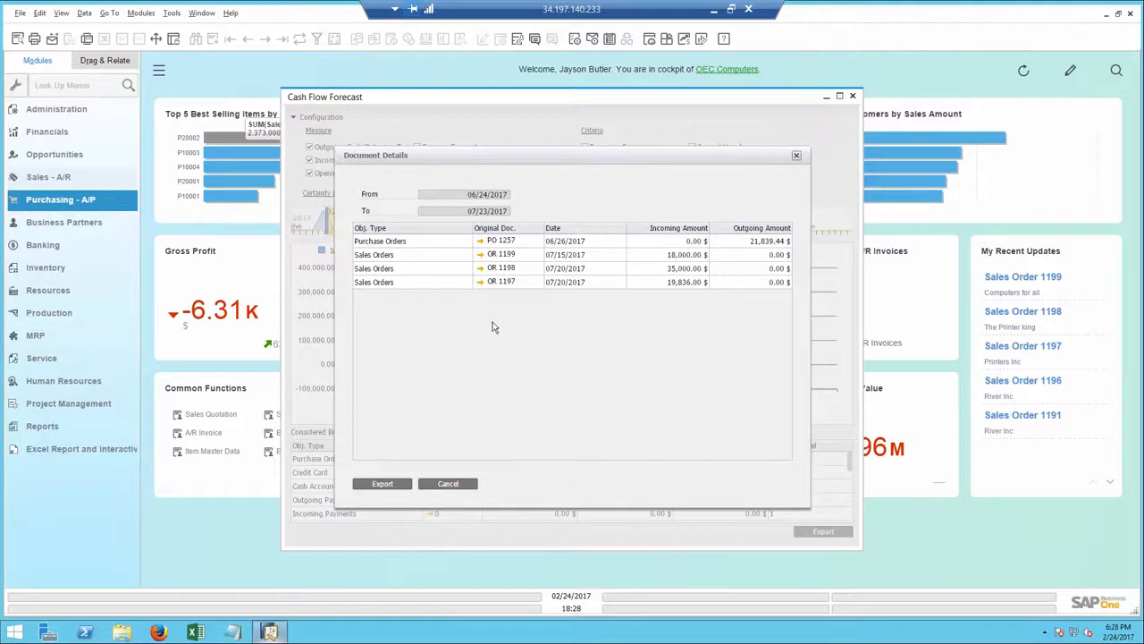
click(448, 485)
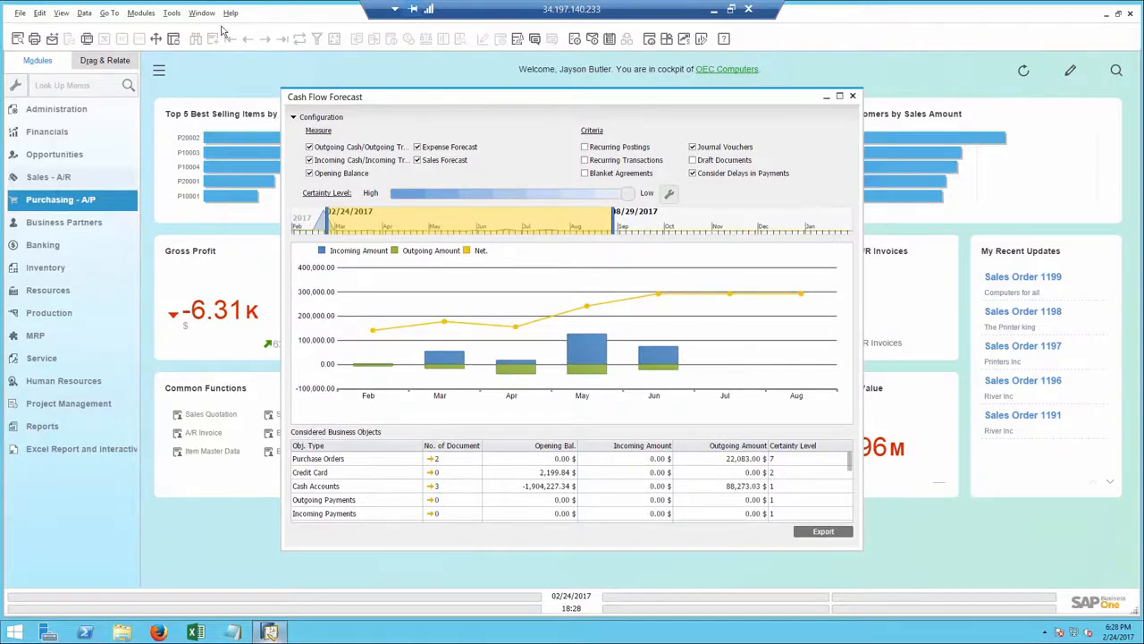
click(852, 96)
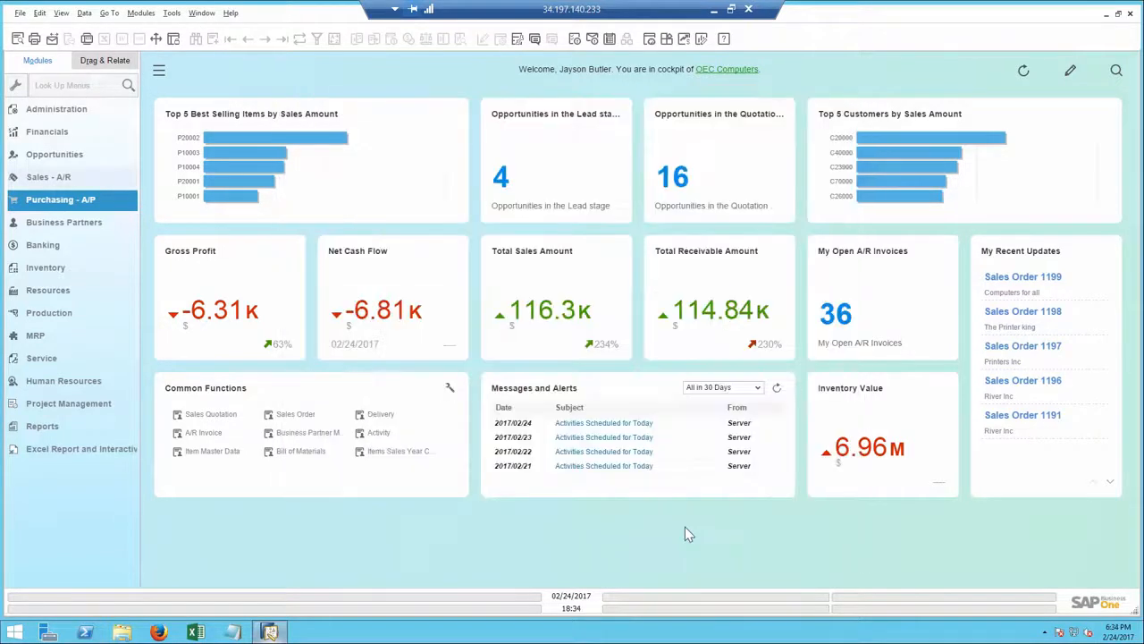